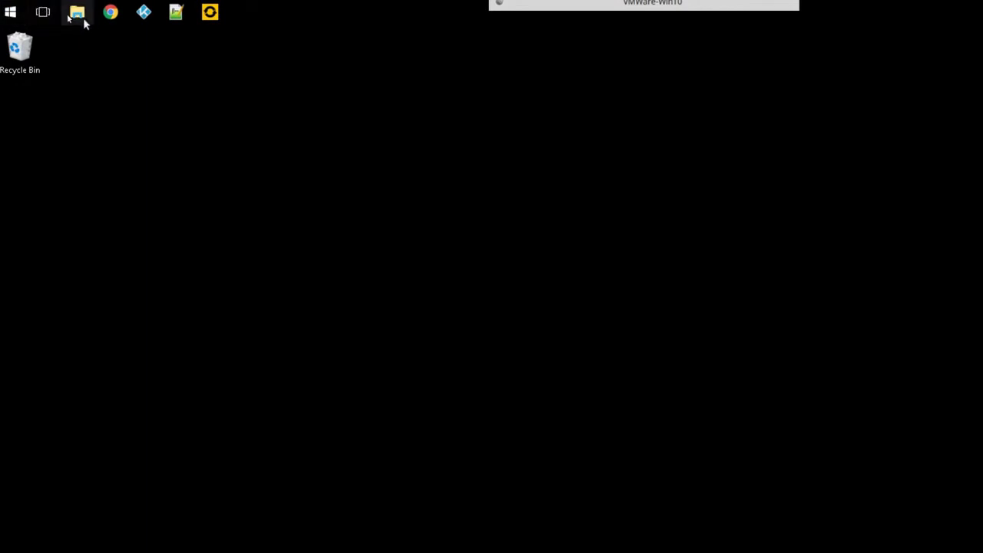
- Open the Serviio website at serviio.org in Chrome
left_click(109, 13)
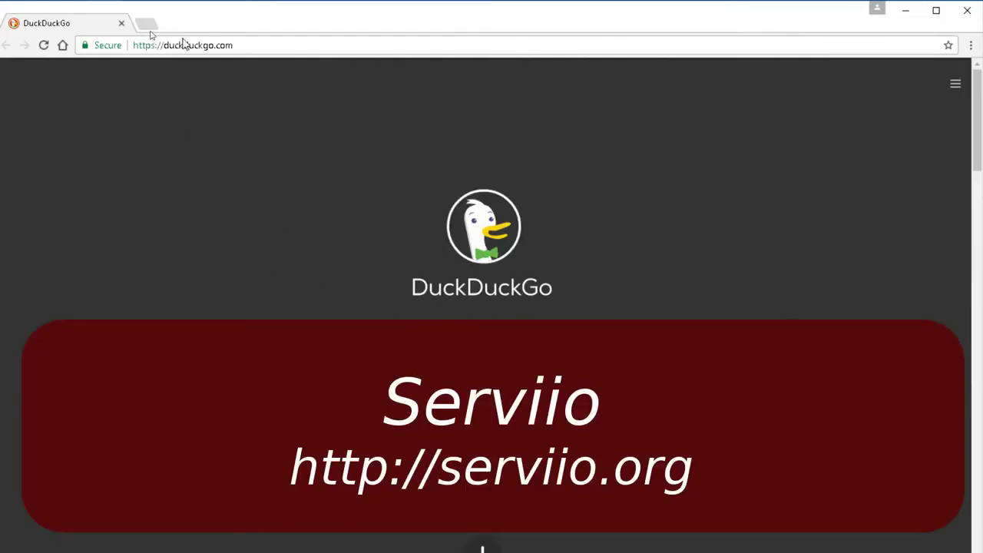
left_click(205, 46)
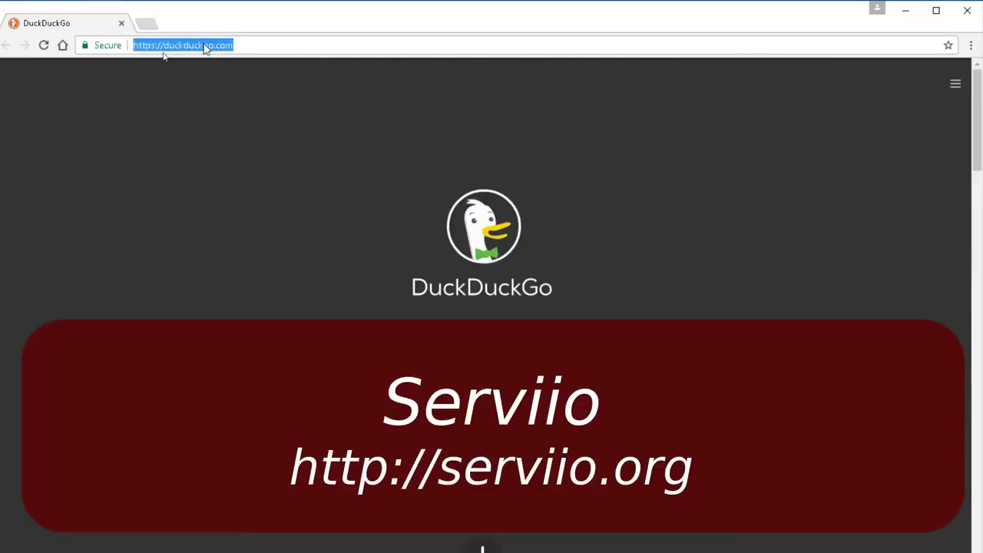
type("servi")
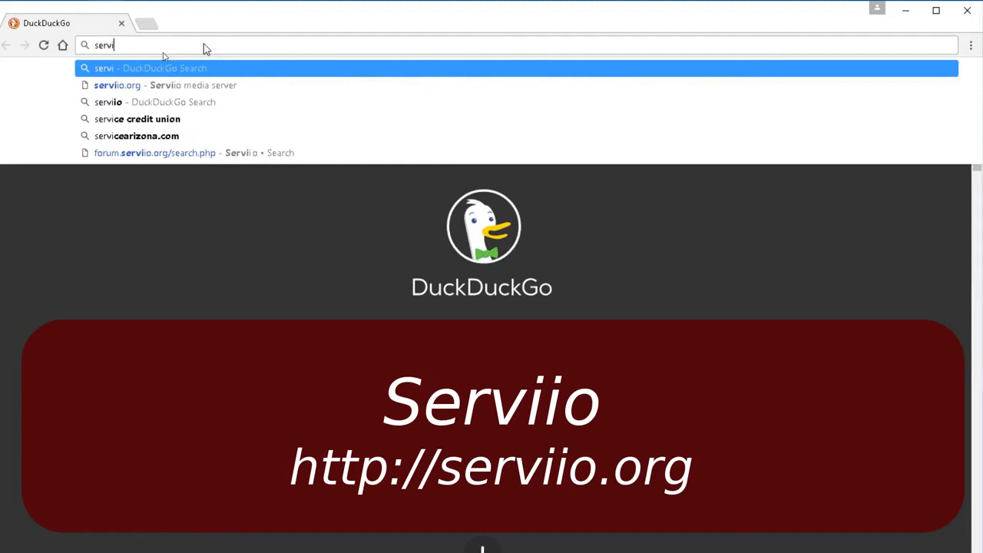
type("io.org")
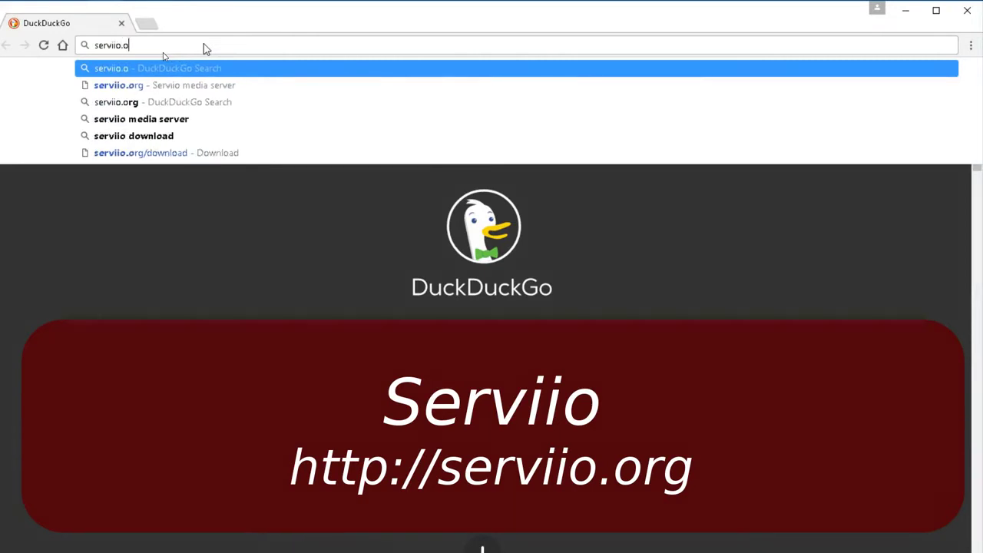
key("Return")
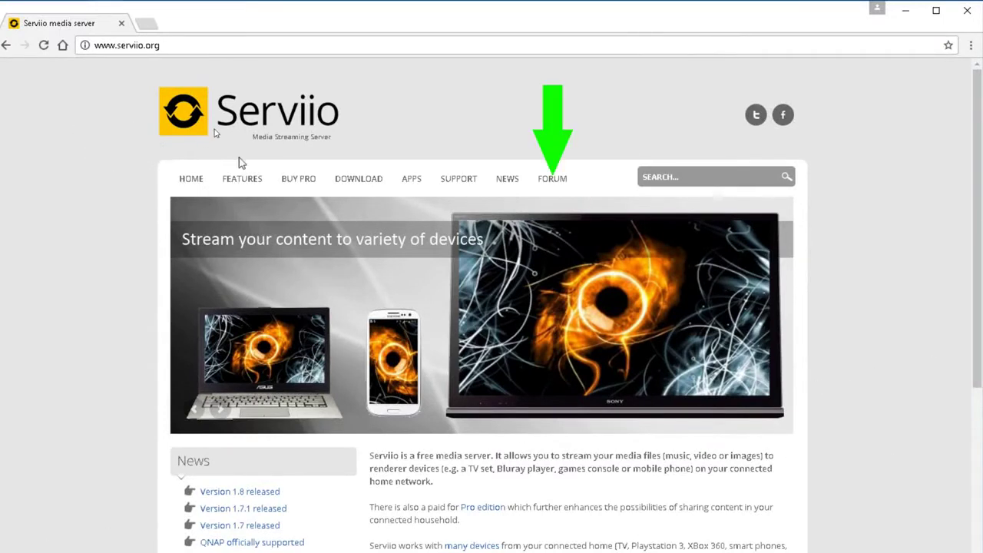
- Go to the Serviio forum and open its Available plugins section
left_click(555, 182)
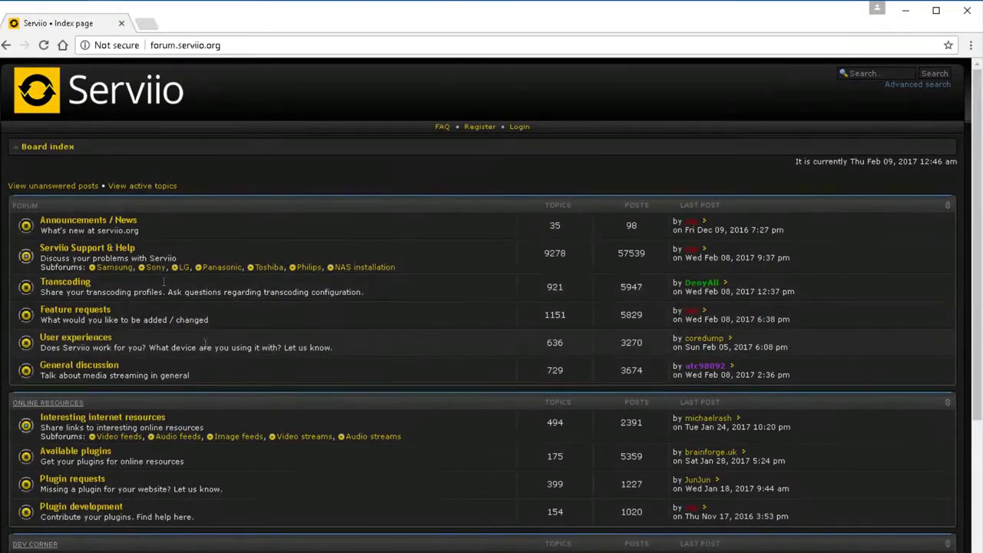
scroll(204, 358, "down", 1)
scroll(203, 358, "down", 1)
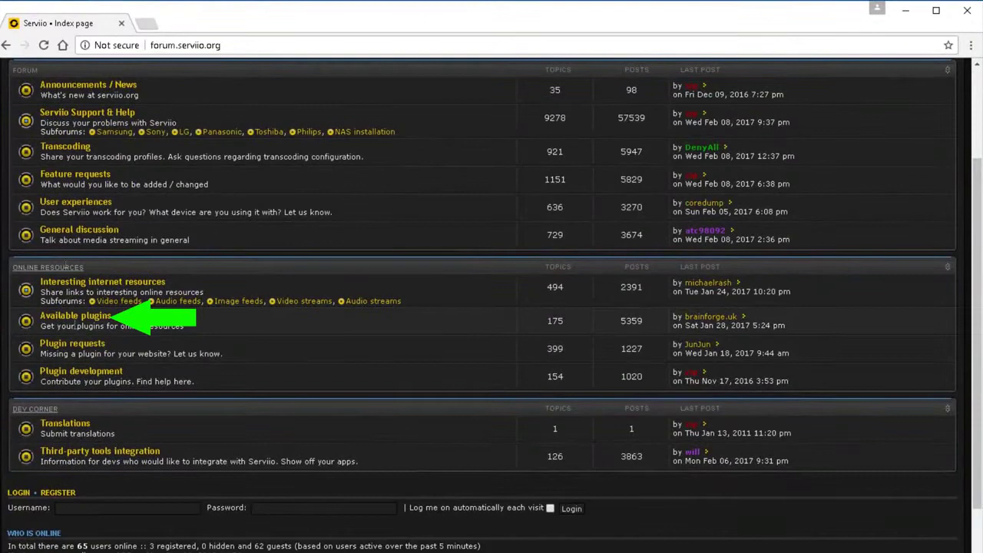
left_click(84, 324)
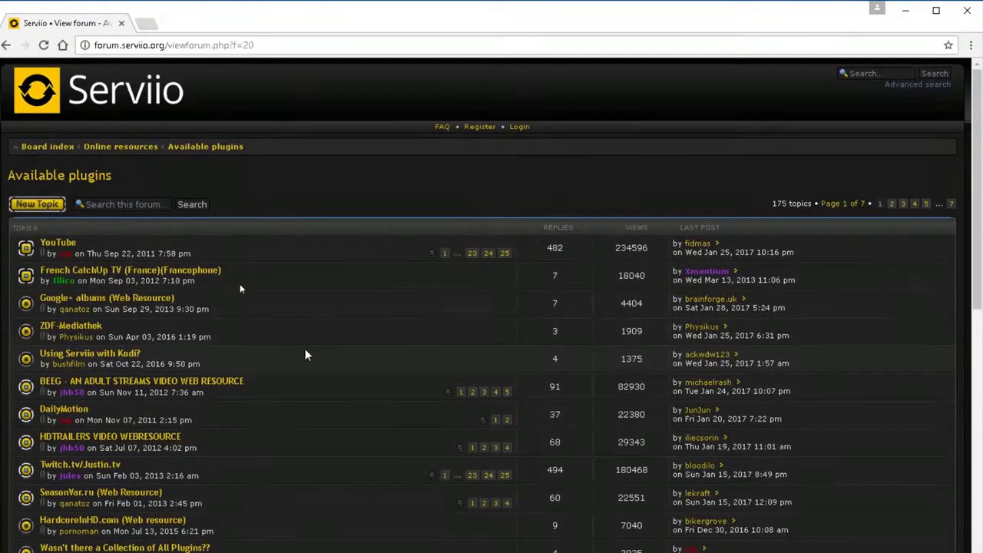
- Open the HDHomeRun topic in the list of available plugins
scroll(295, 348, "down", 1)
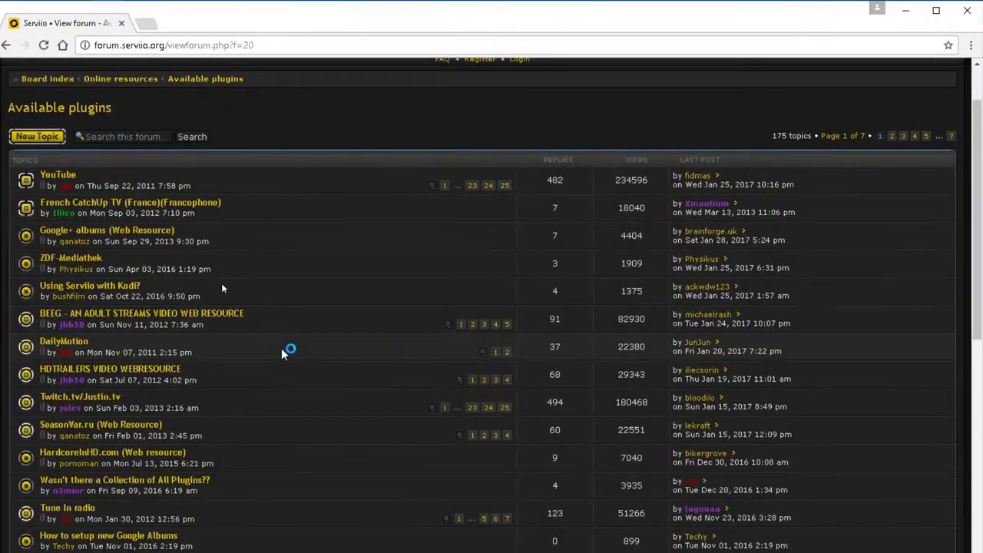
scroll(262, 352, "down", 2)
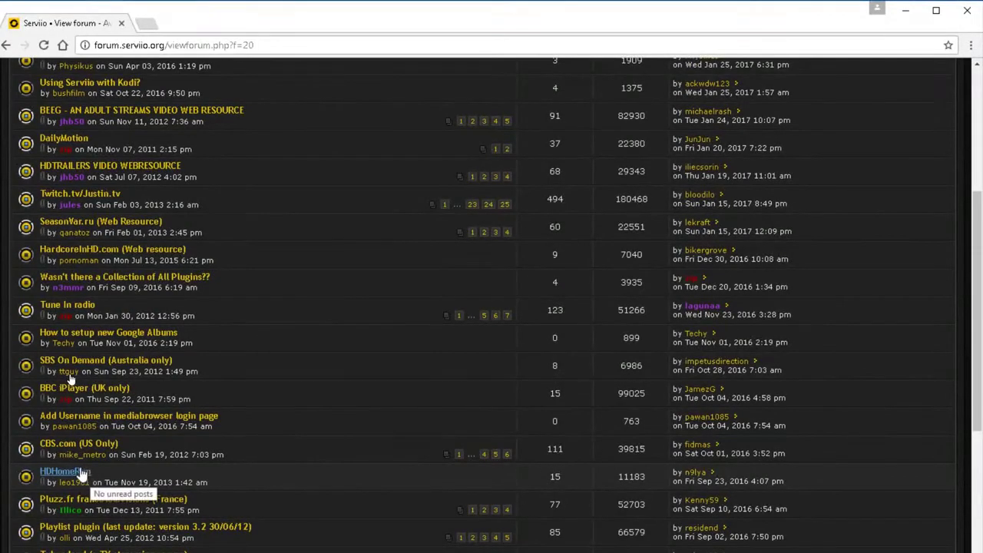
left_click(65, 472)
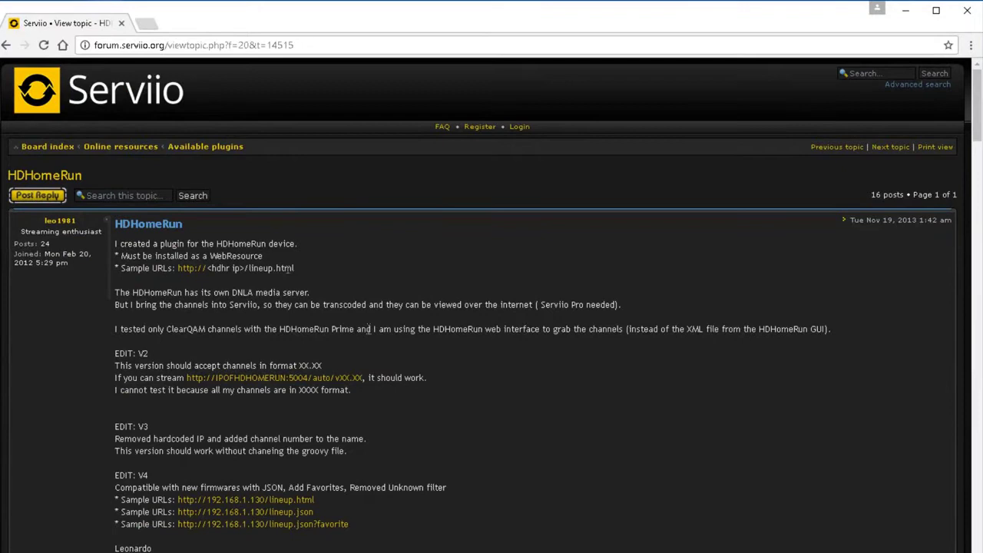
- Download the V4 hdhomerun.groovy attachment from the first post of the HDHomeRun topic
scroll(370, 329, "down", 2)
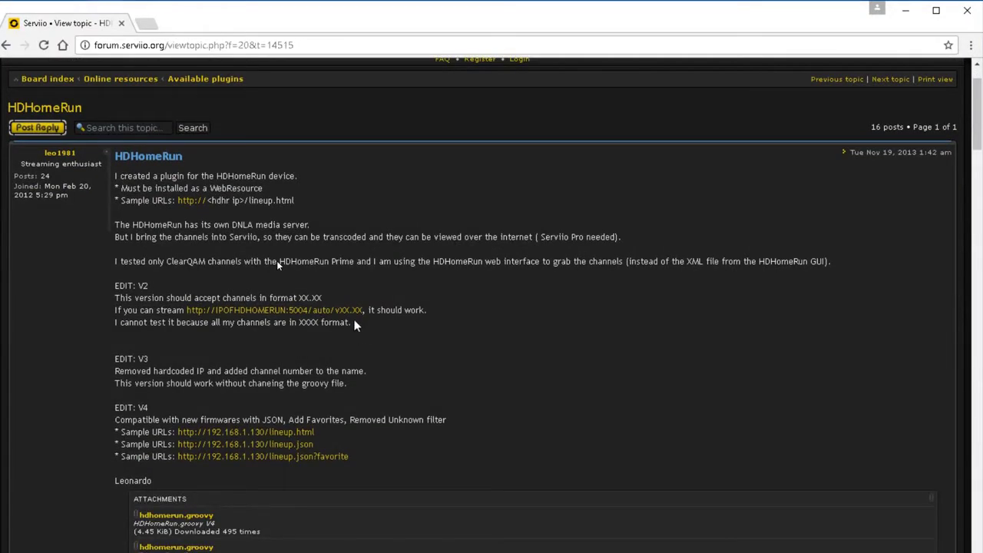
scroll(357, 330, "down", 2)
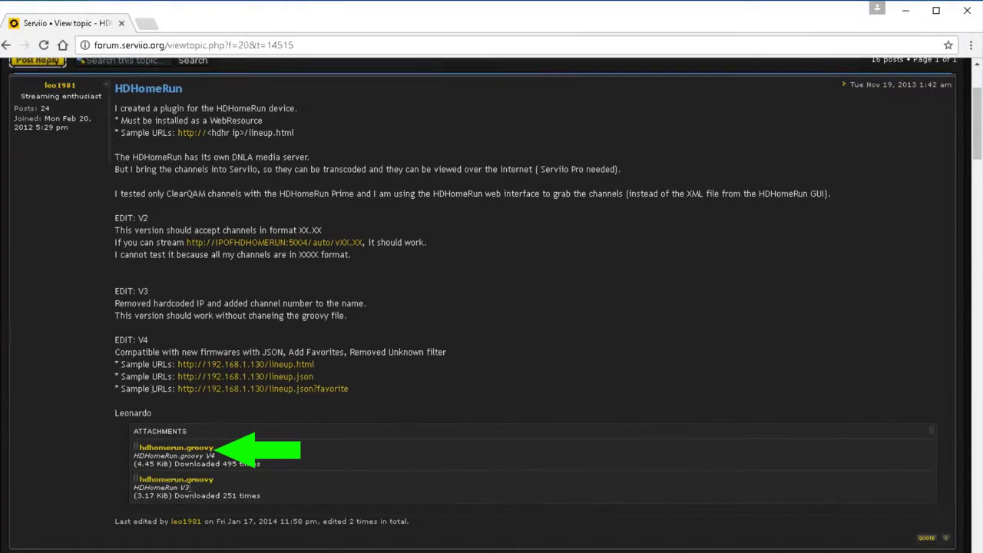
double_click(185, 487)
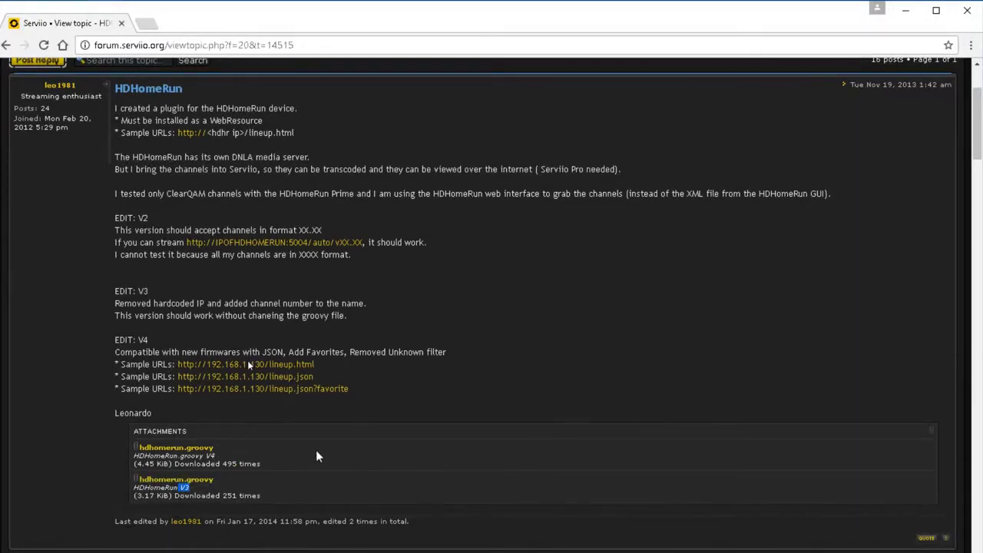
left_click(200, 450)
mouse_move(643, 18)
left_mouse_down()
mouse_move(638, 96)
mouse_move(643, 31)
left_mouse_up()
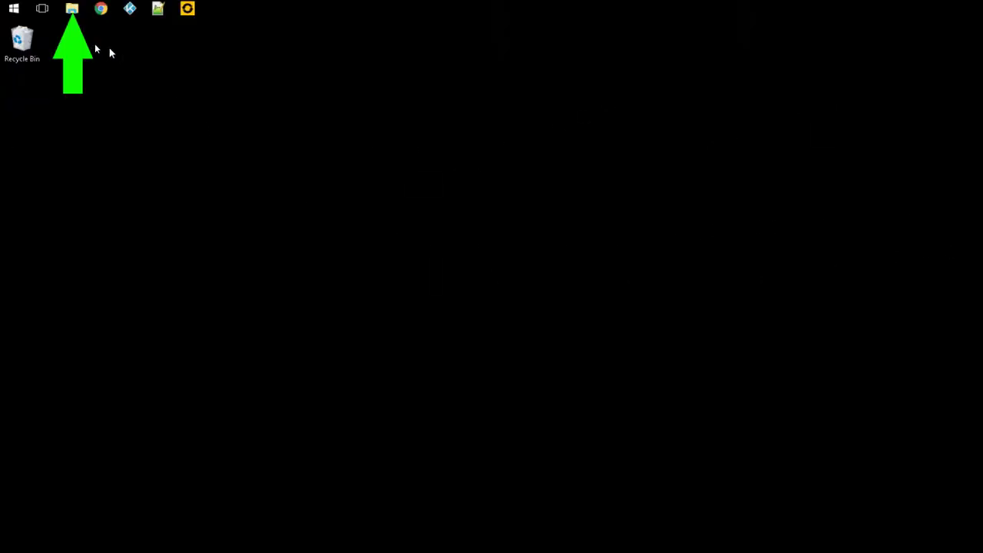
- Open the Downloads folder in File Explorer and display its contents as large icons
left_click(69, 9)
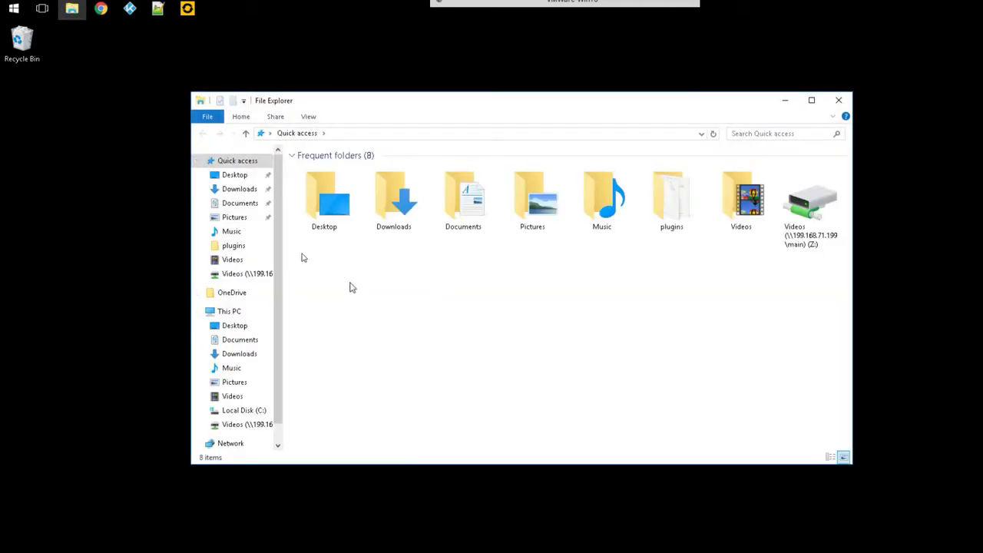
left_click(239, 189)
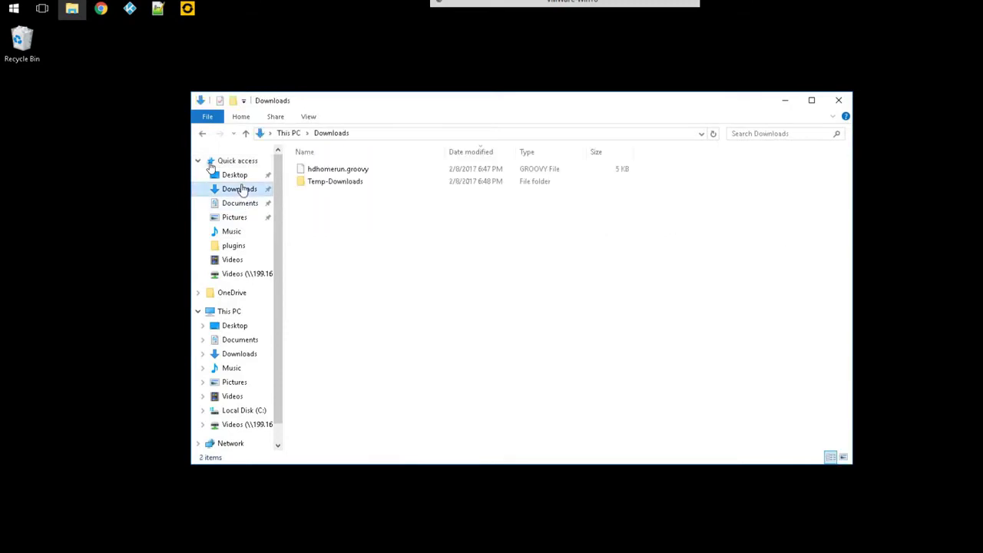
left_click(308, 117)
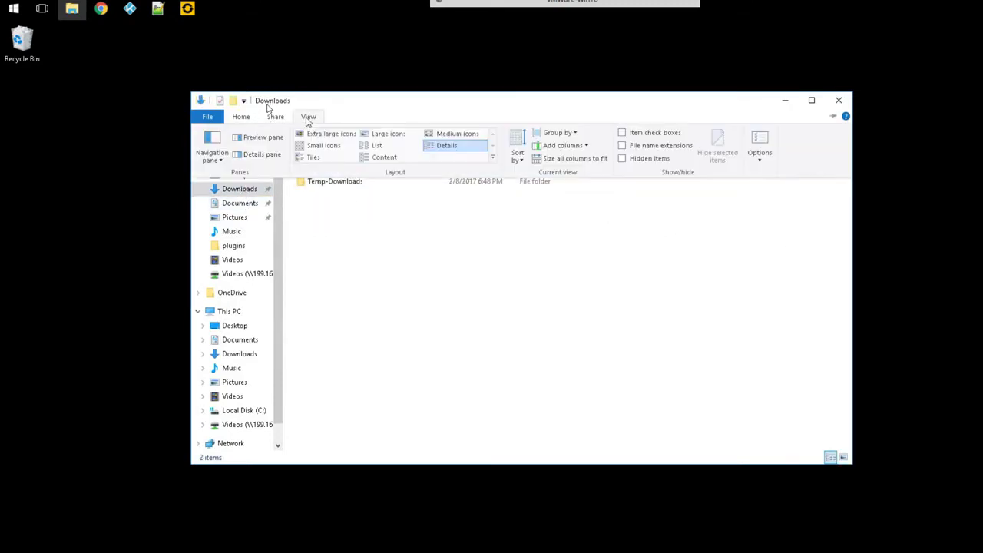
left_click(378, 138)
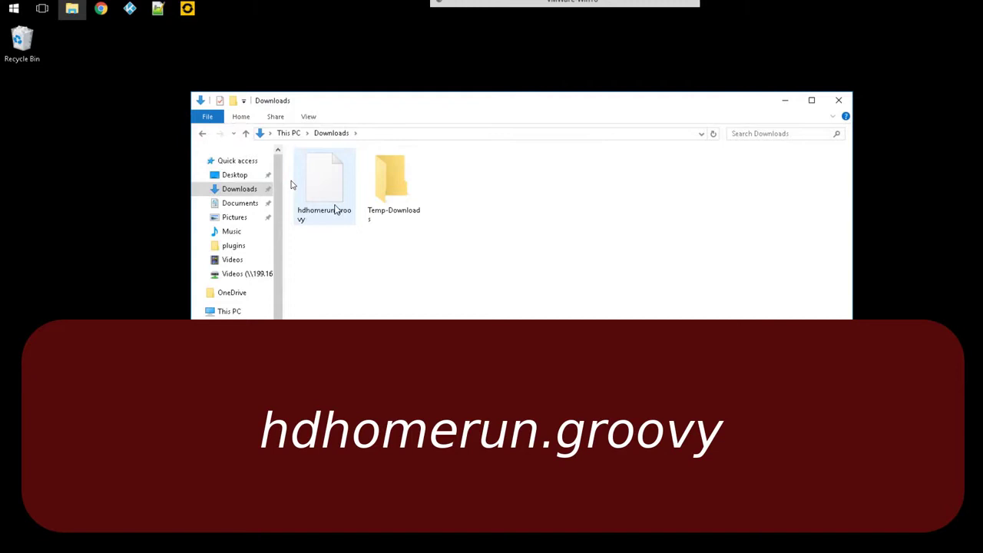
- Open the downloaded hdhomerun.groovy file in Notepad++ for editing
left_click(323, 181)
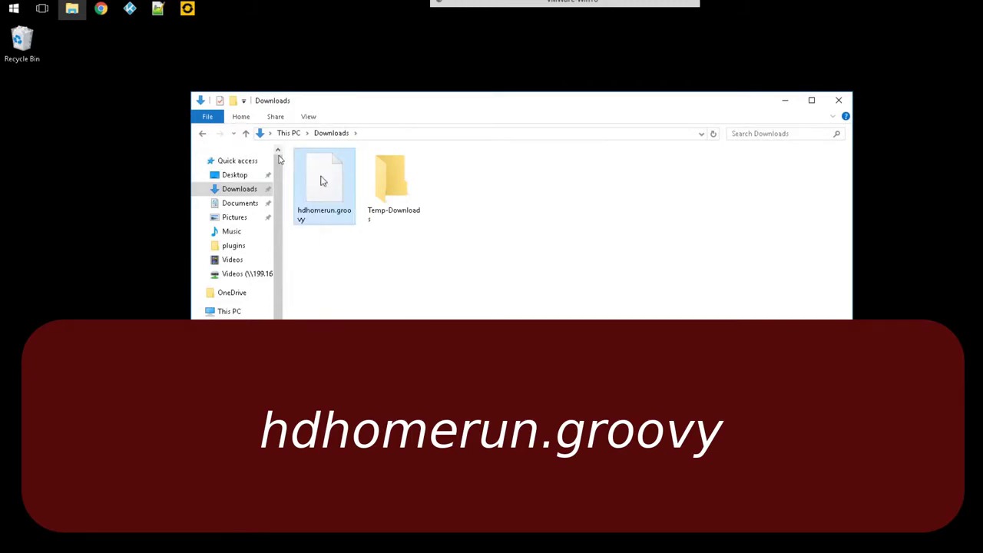
right_click(322, 181)
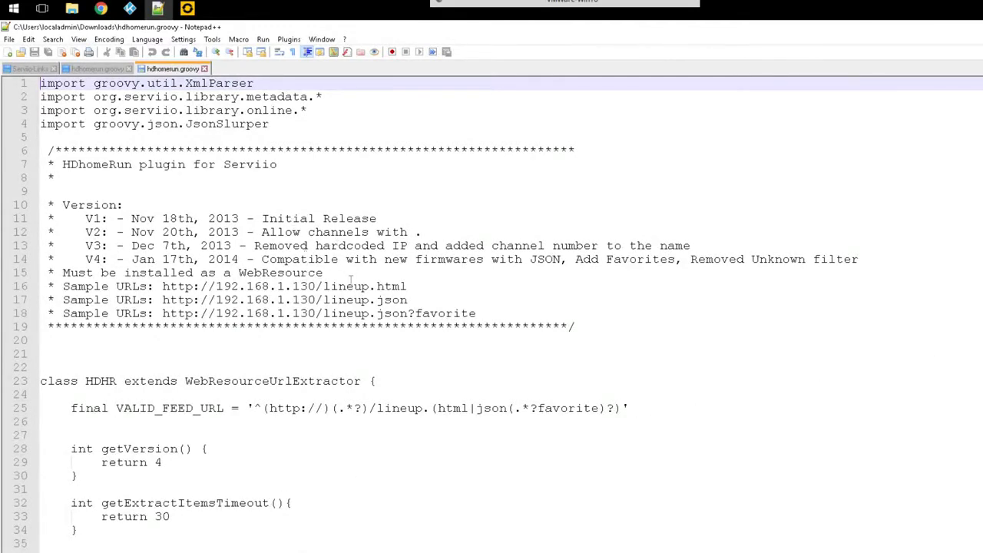
scroll(351, 280, "down", 1)
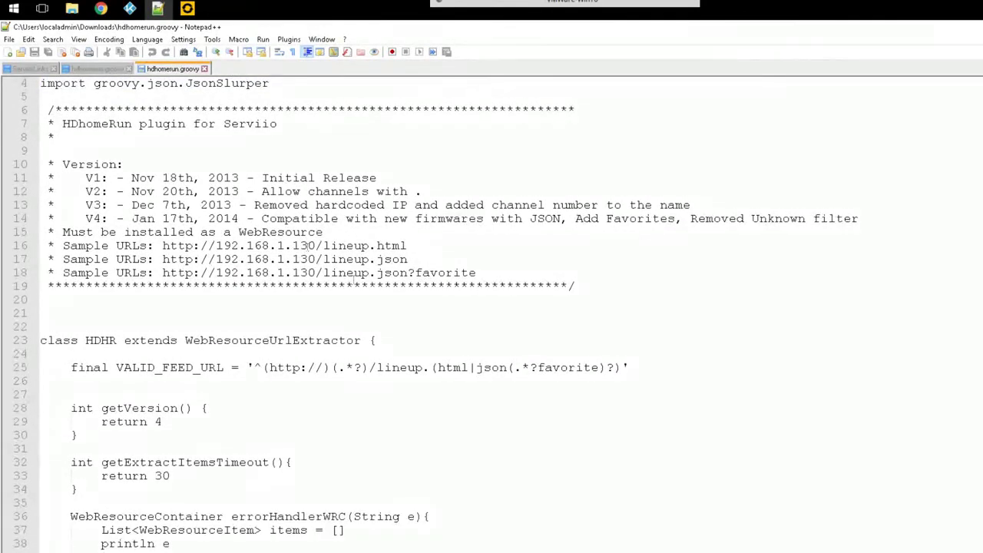
scroll(354, 278, "down", 2)
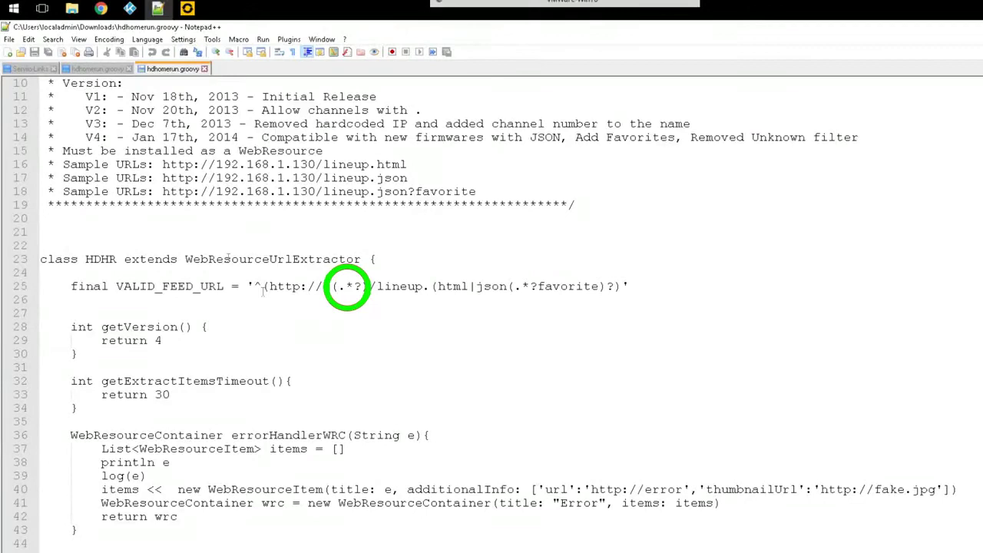
left_click_drag(62, 286, 232, 285)
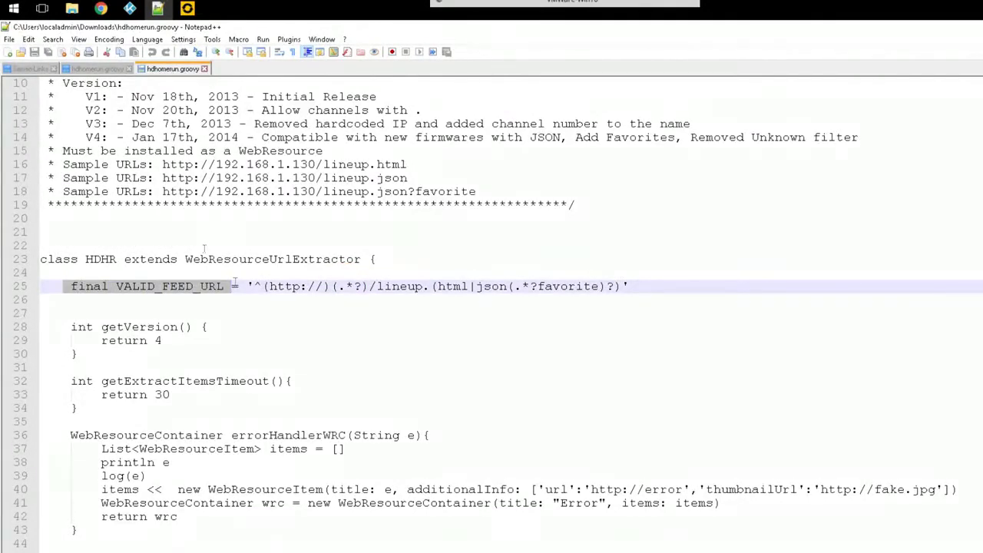
left_click(262, 286)
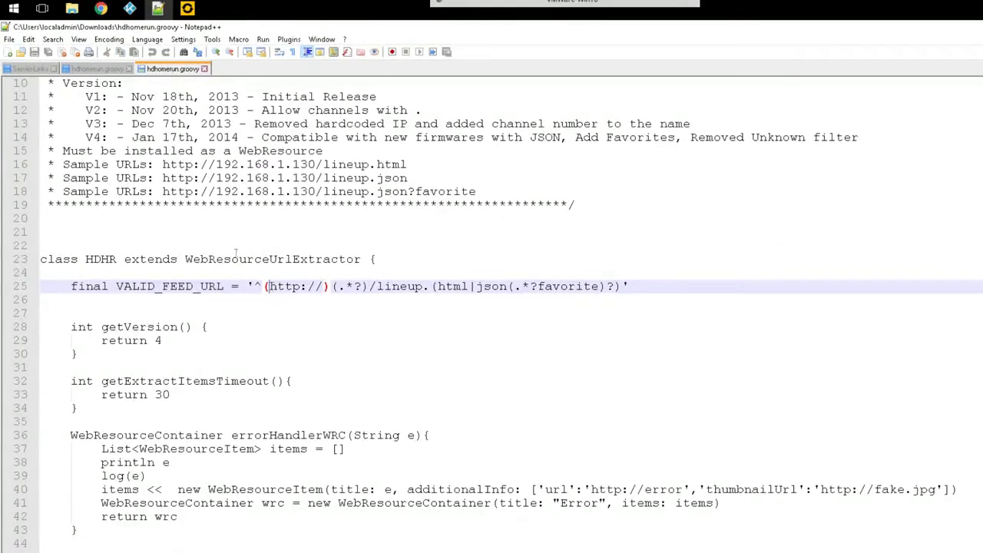
key("Right")
key("Right")
key("Right")
key("Right")
key("Right")
key("Right")
key("Right")
key("Right")
key("Right")
key("Right")
key("Right")
key("Right")
key("Right")
key("shift+Left")
key("shift+Left")
key("shift+Left")
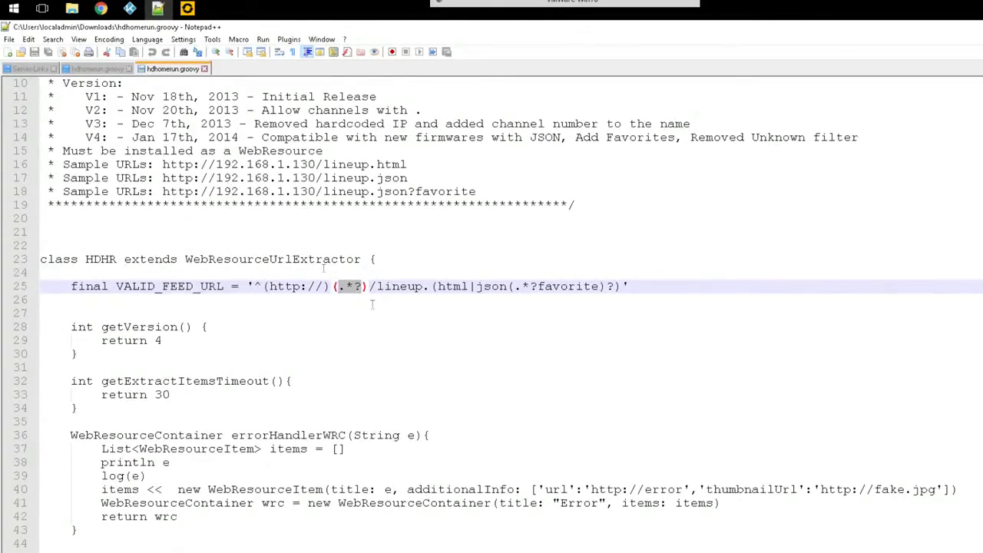
type("199")
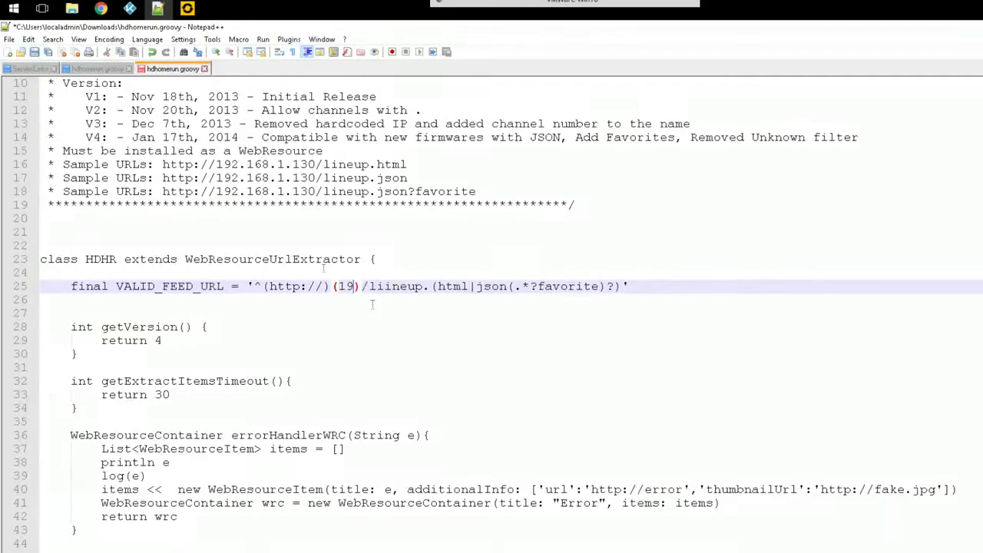
type(".168.71.9")
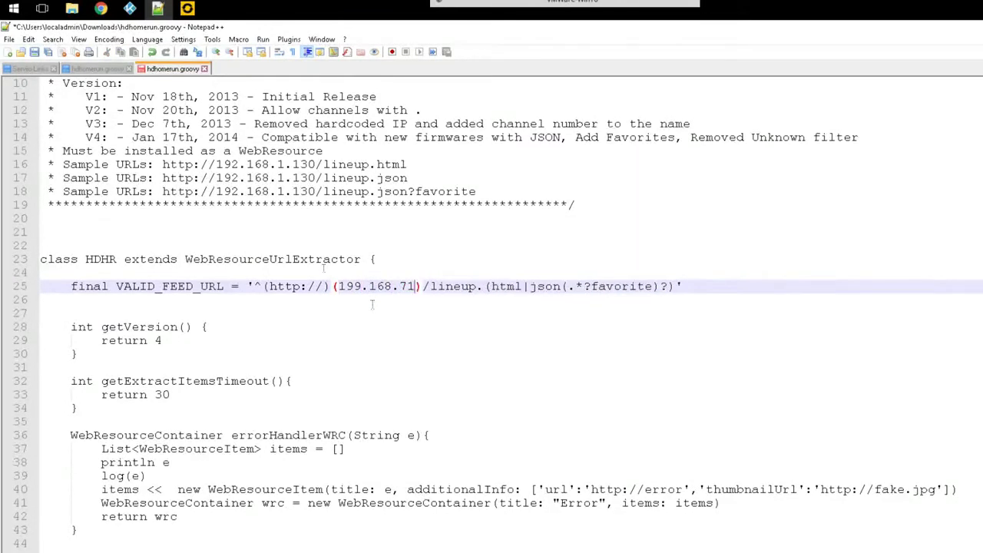
type("9")
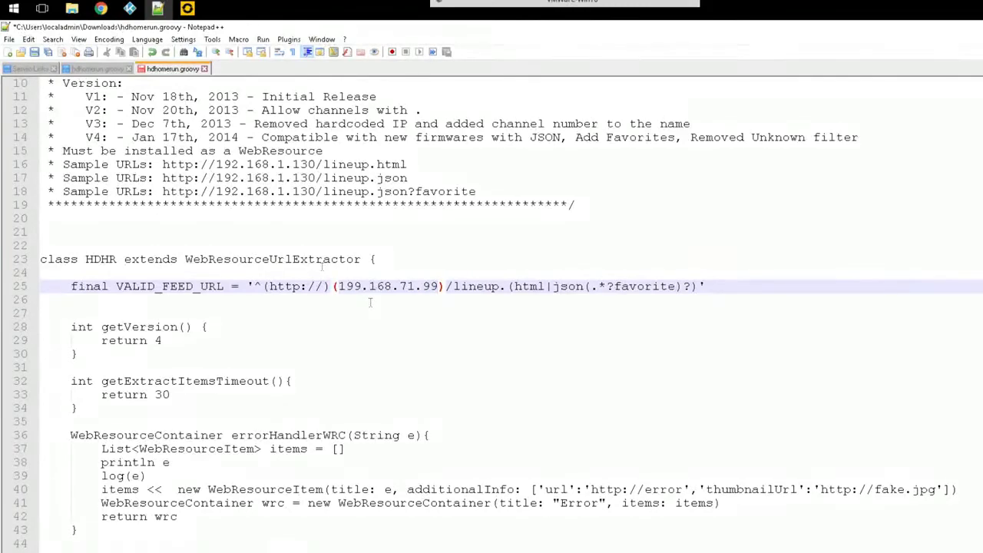
- Replace the IP address in the lineup.json URL of the main method's extractItems call with 199.168.71.99
scroll(330, 257, "down", 15)
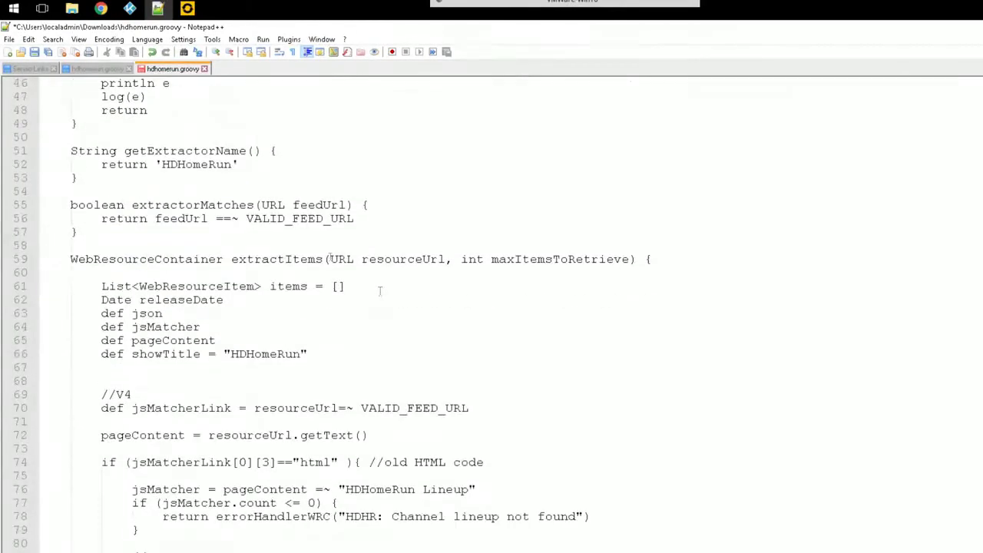
scroll(331, 257, "down", 15)
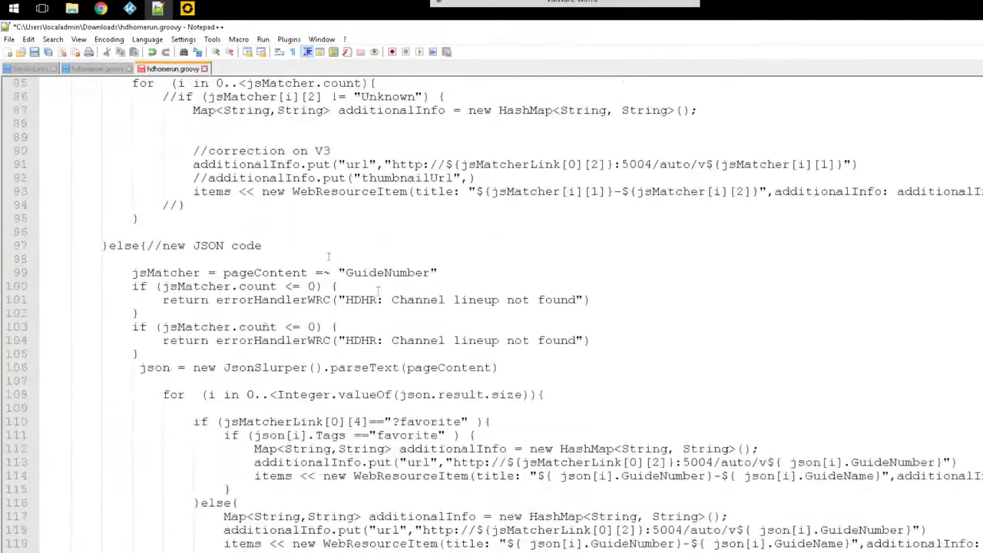
scroll(325, 258, "down", 2)
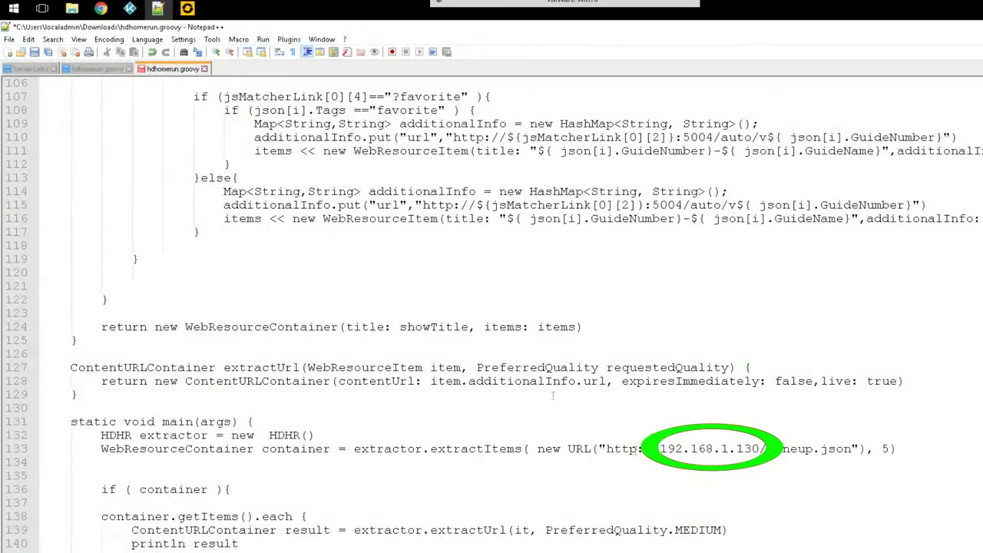
left_click_drag(615, 452, 693, 450)
left_click(689, 449)
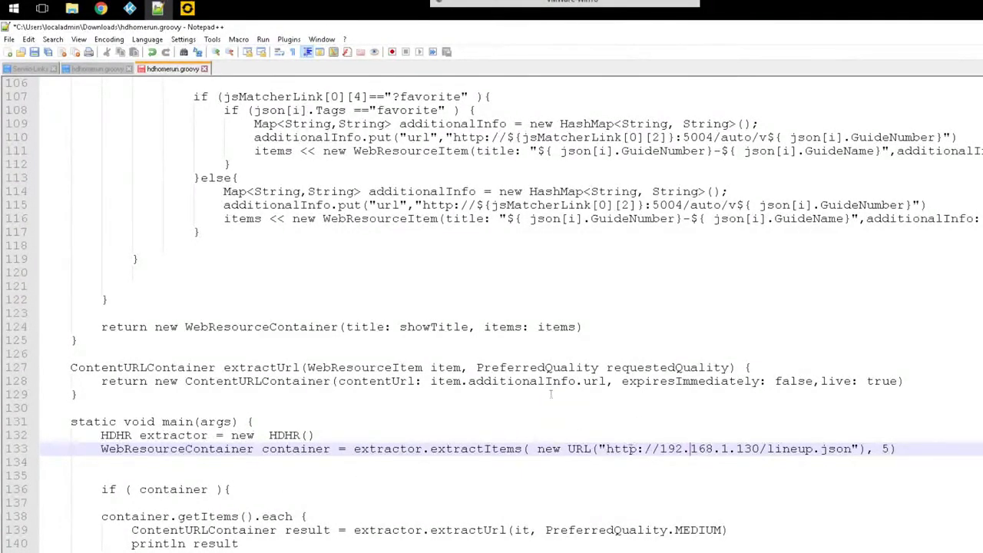
key("ctrl+Left")
key("ctrl+Left")
key("ctrl+shift+Right")
key("ctrl+shift+Right")
key("ctrl+shift+Right")
key("ctrl+shift+Right")
key("ctrl+shift+Right")
key("ctrl+shift+Right")
key("ctrl+shift+Right")
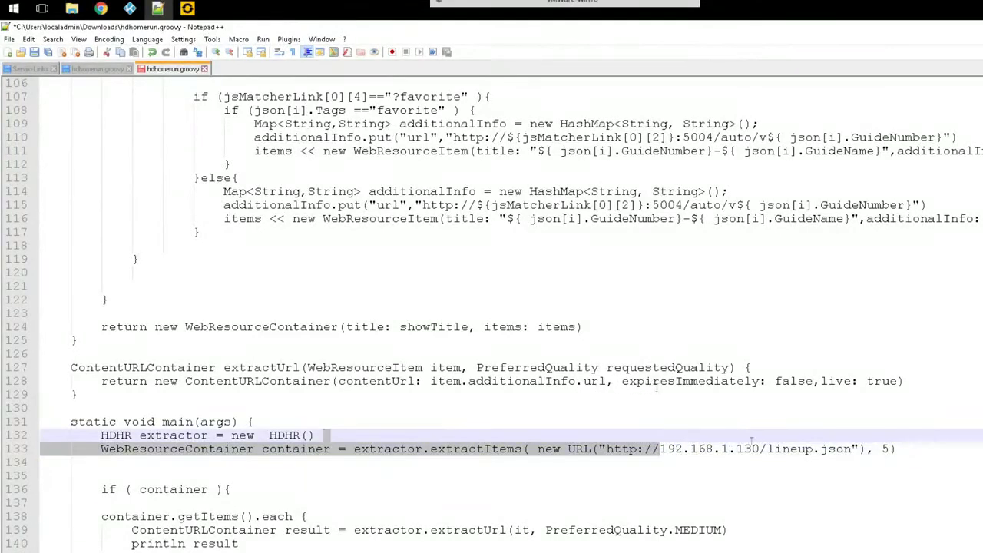
key("BackSpace")
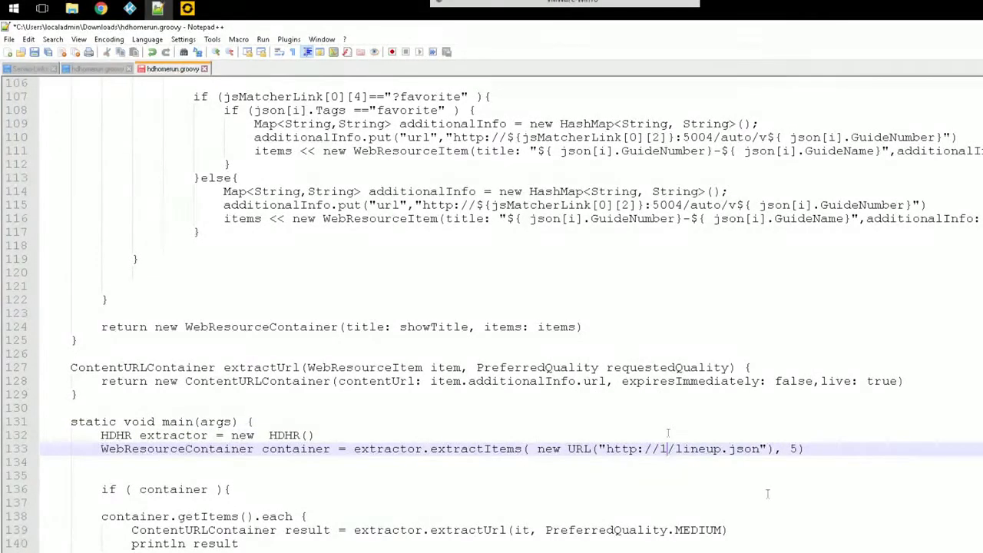
type("199.168.71.")
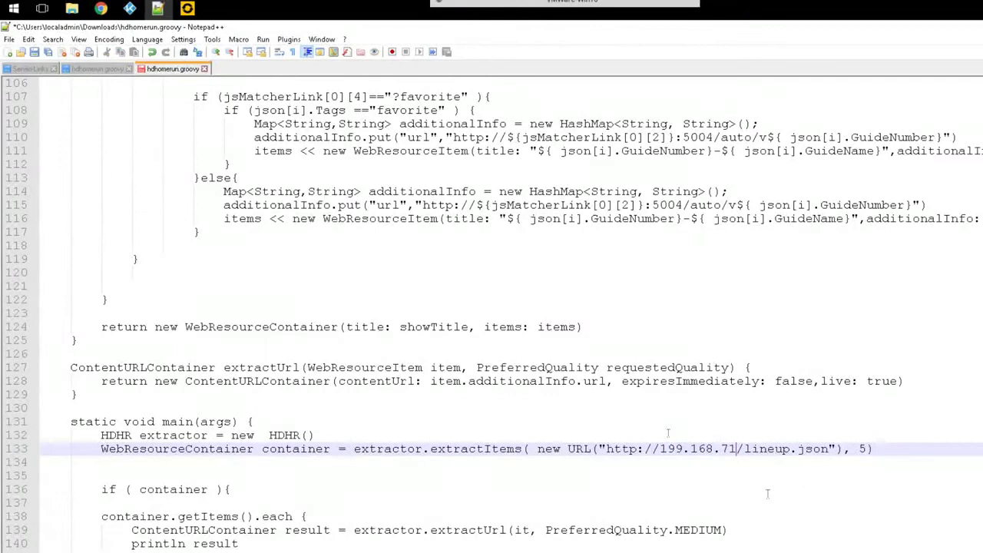
type("99")
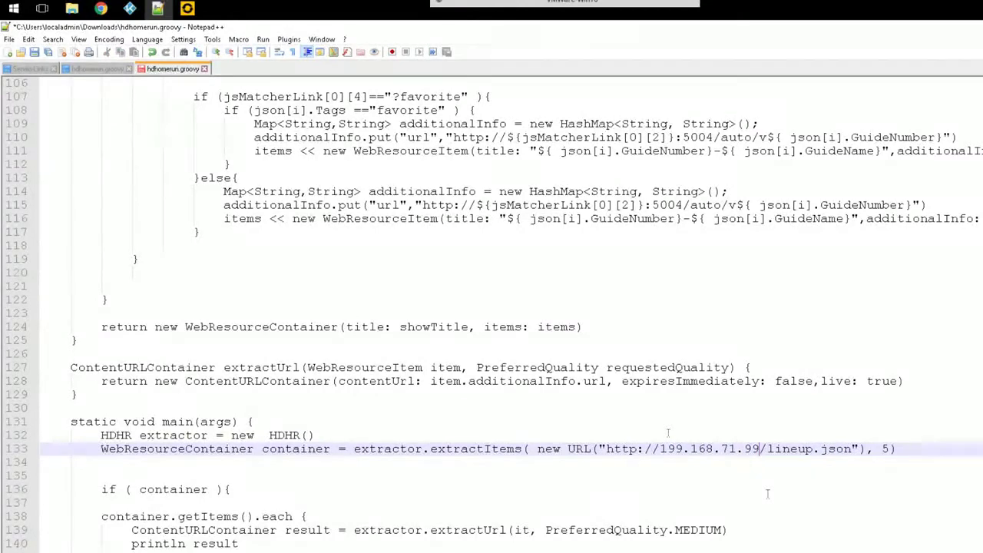
- Save the edited hdhomerun.groovy file and exit Notepad++
left_click(34, 52)
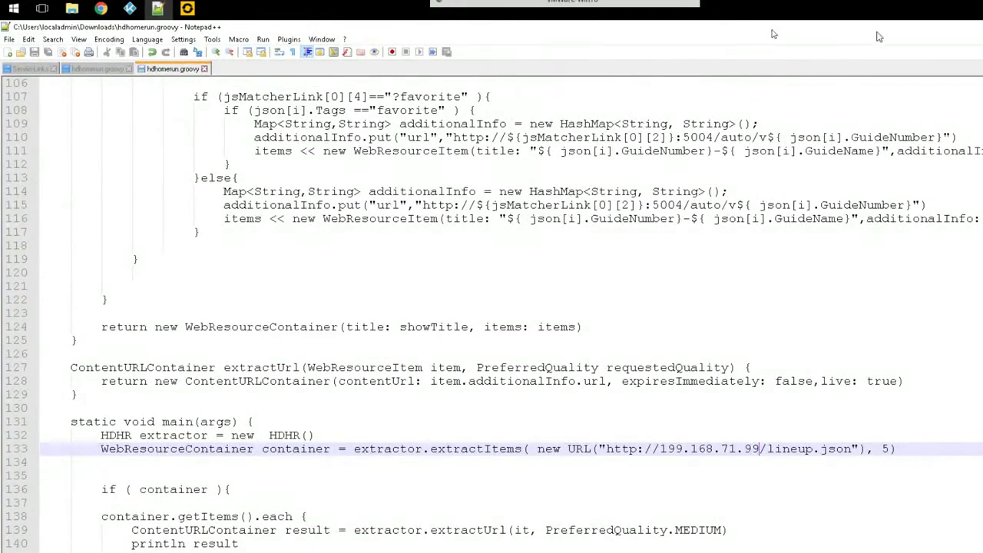
left_click(8, 39)
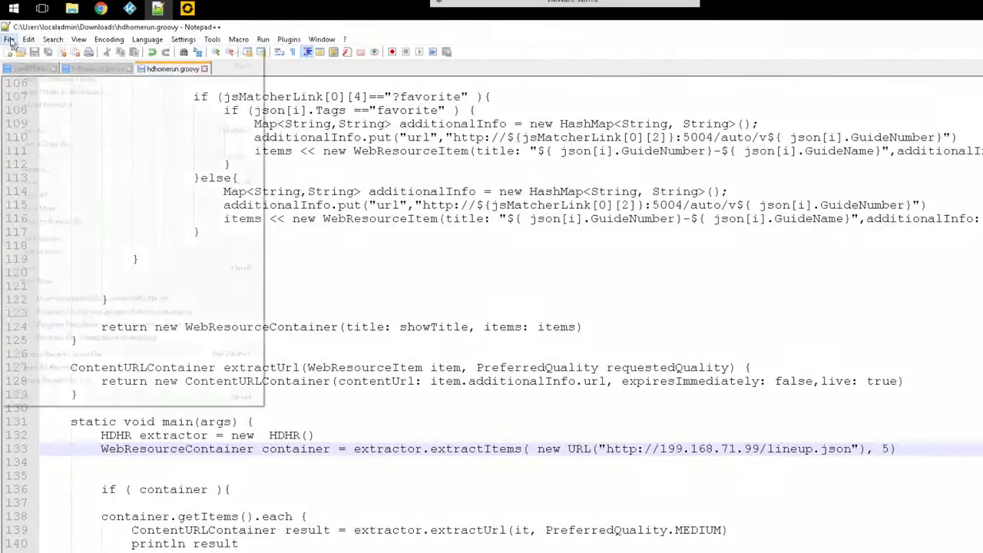
left_click(26, 397)
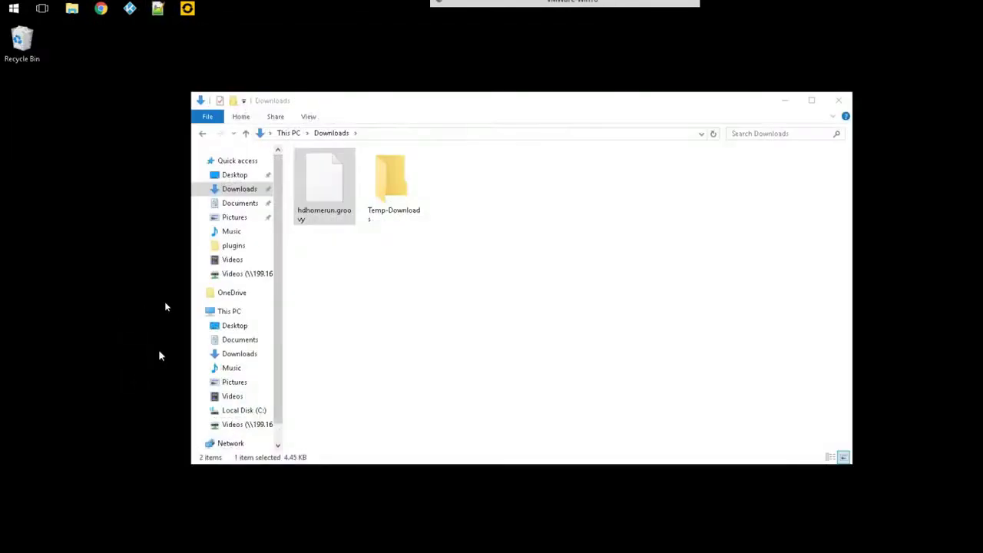
- Copy the hdhomerun.groovy file from the Downloads folder
left_click(434, 292)
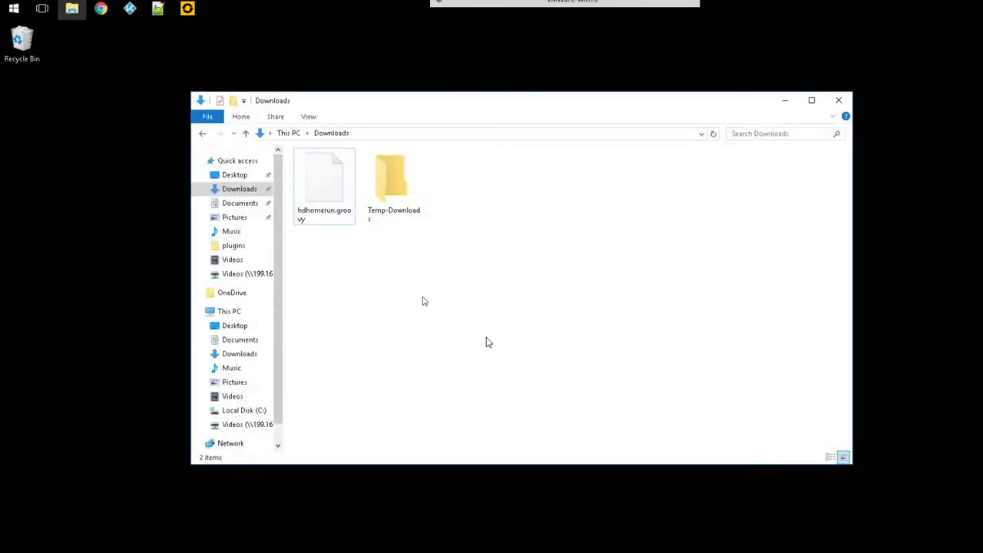
left_click(333, 197)
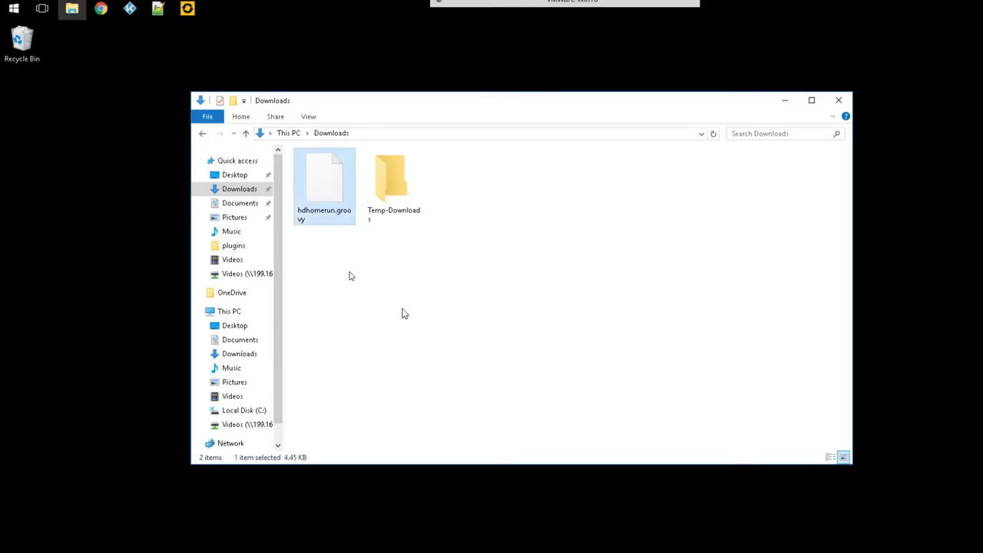
right_click(321, 201)
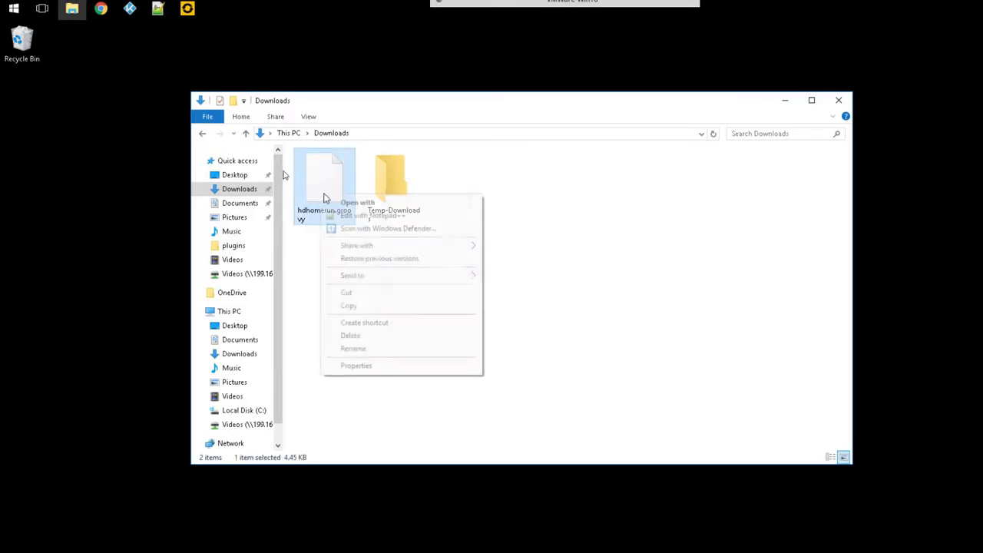
left_click(361, 306)
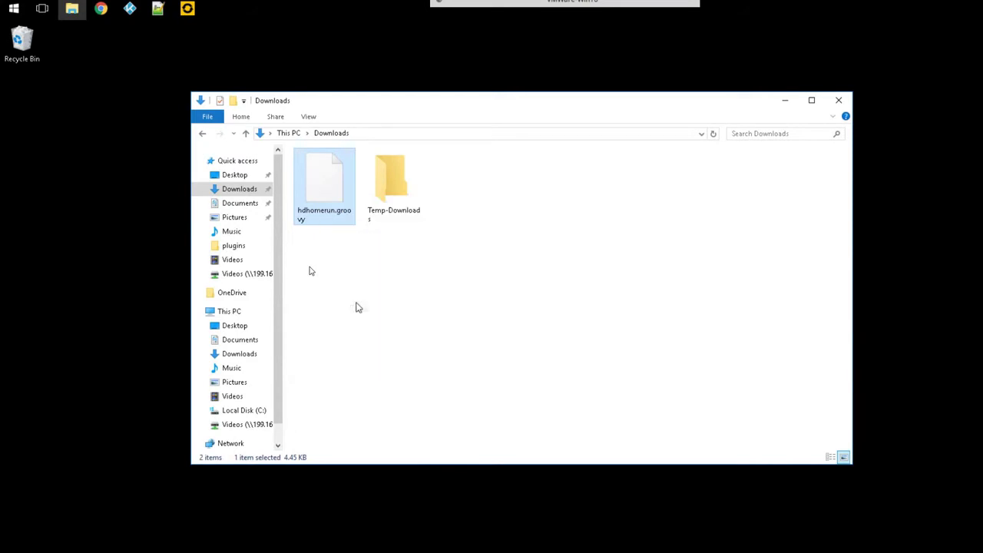
- Open the plugins folder under C:\Program Files\Serviio in File Explorer
left_click(244, 410)
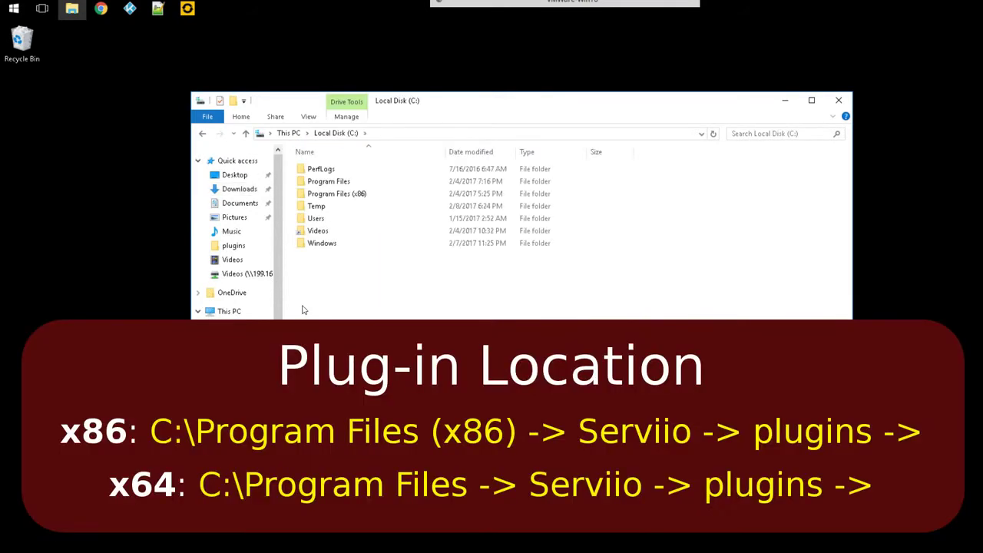
double_click(329, 184)
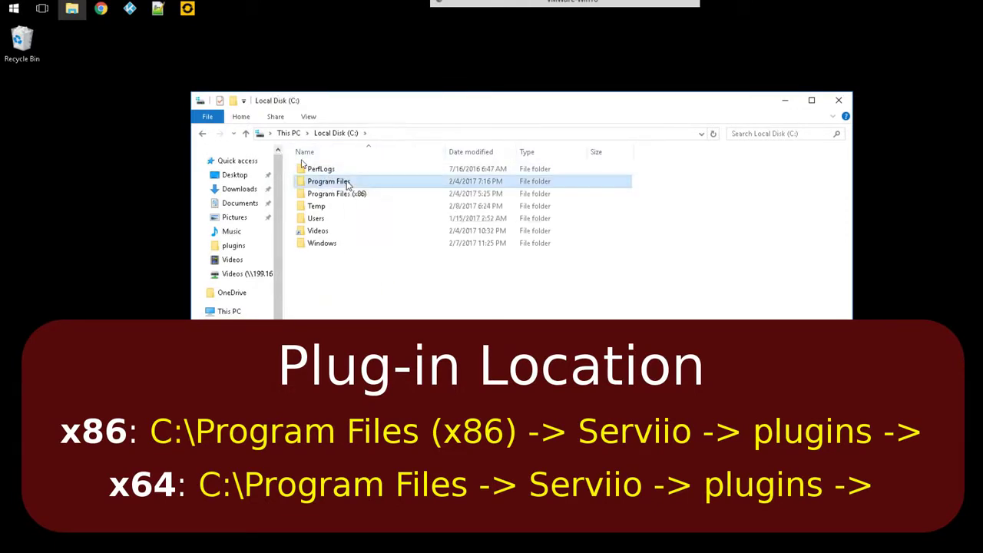
double_click(320, 206)
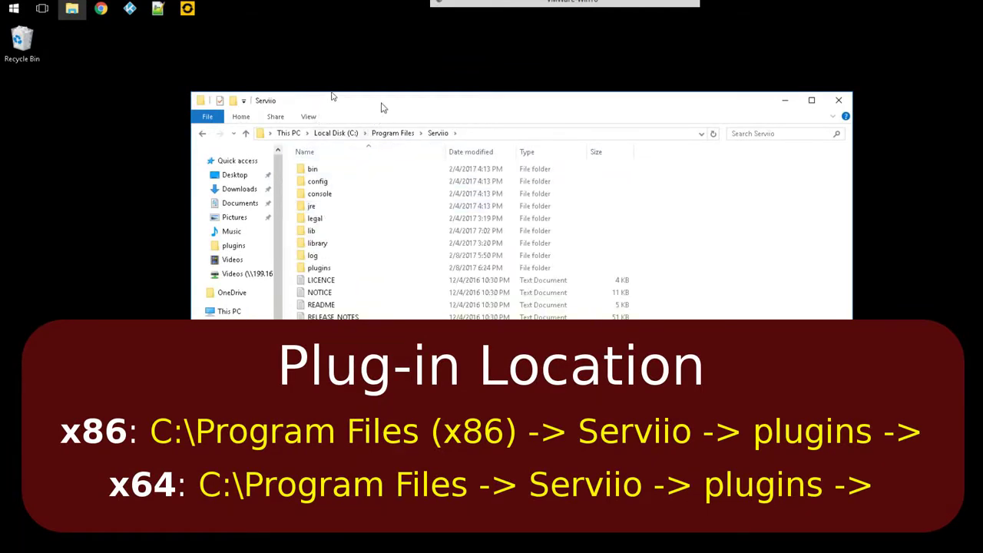
left_click_drag(384, 106, 380, 48)
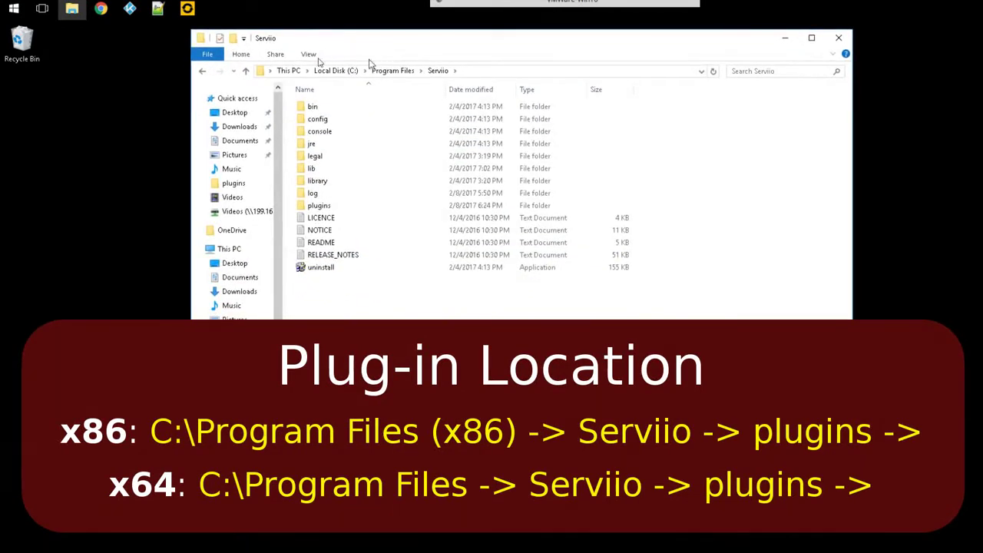
double_click(320, 206)
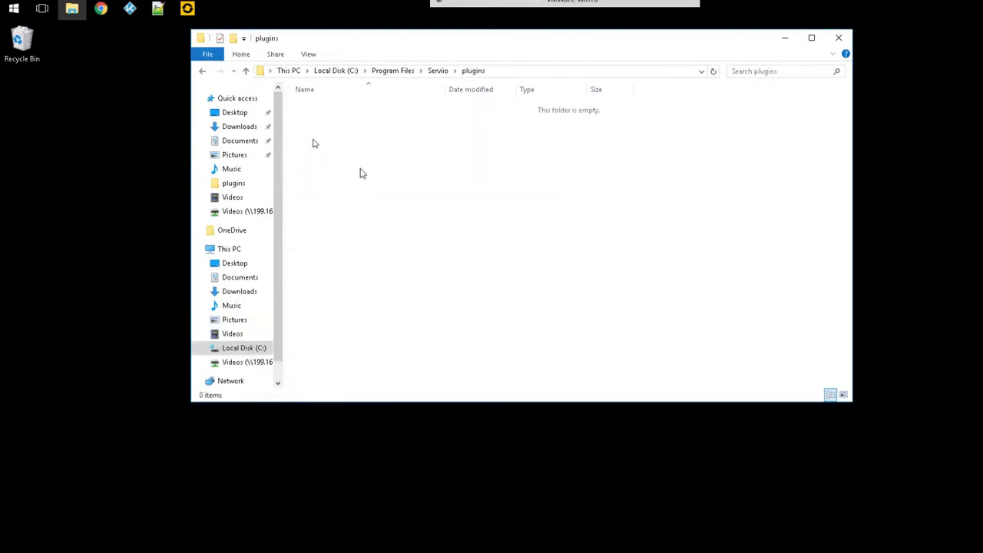
- Paste hdhomerun.groovy into the Serviio plugins folder and close the File Explorer window
right_click(366, 138)
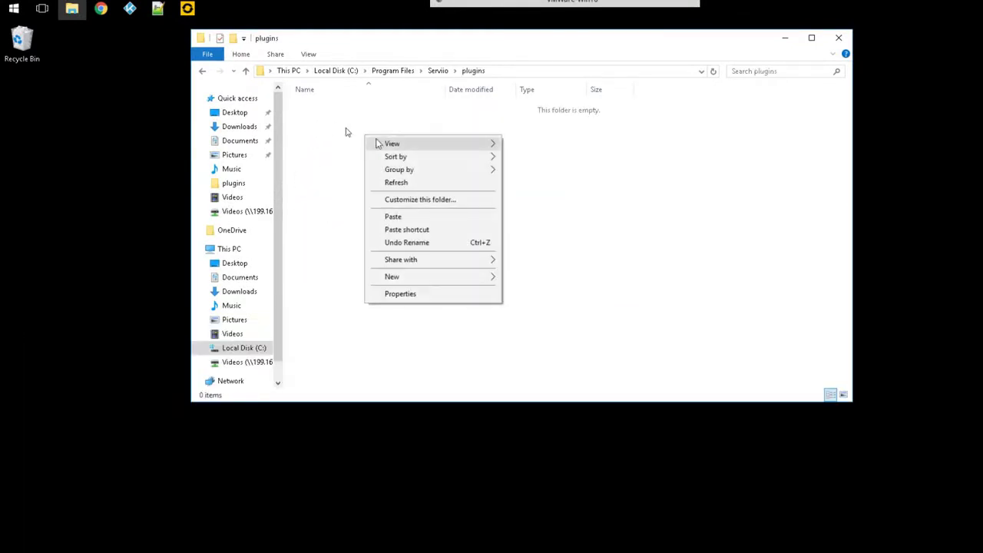
left_click(392, 218)
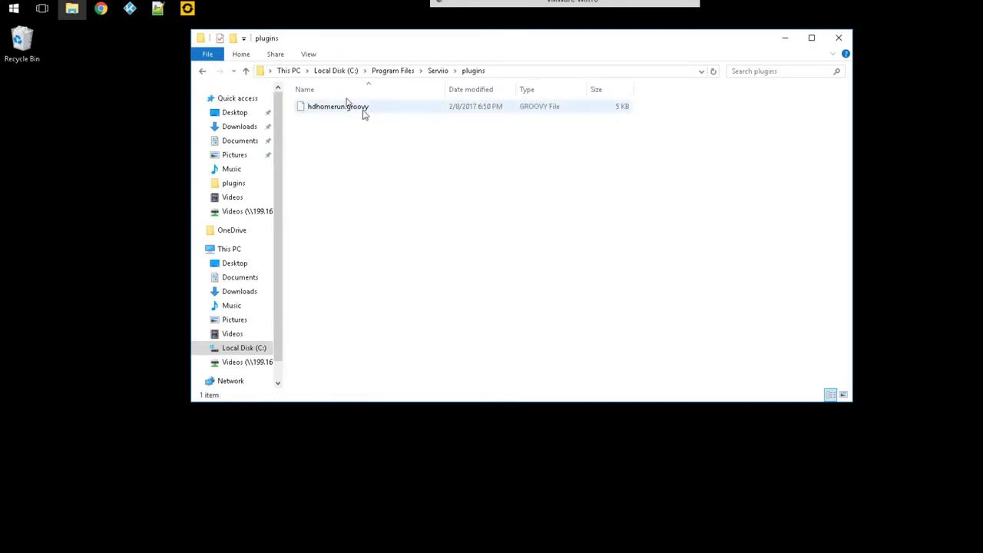
left_click(840, 41)
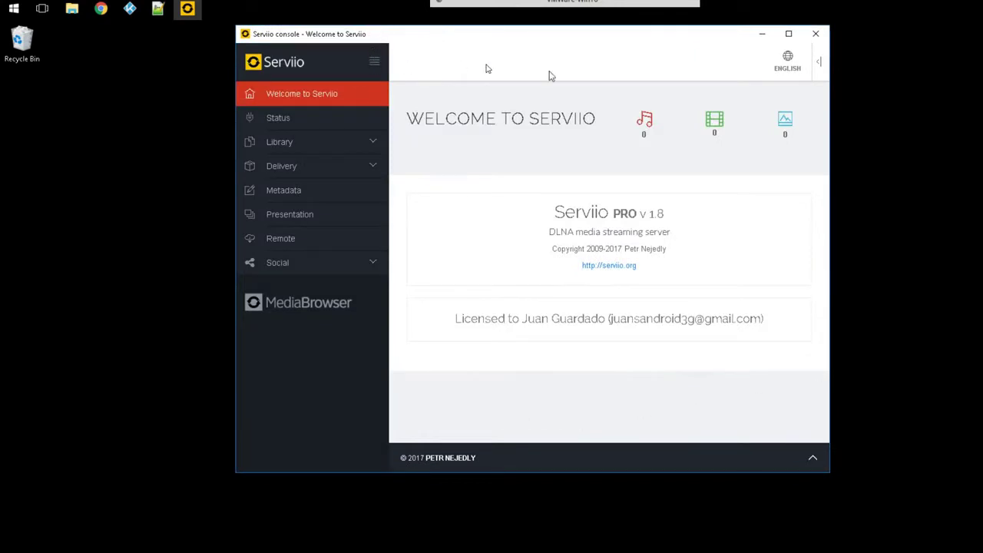
- Stop and restart the streaming server from the Serviio console's Status page, then close the console
left_click(292, 121)
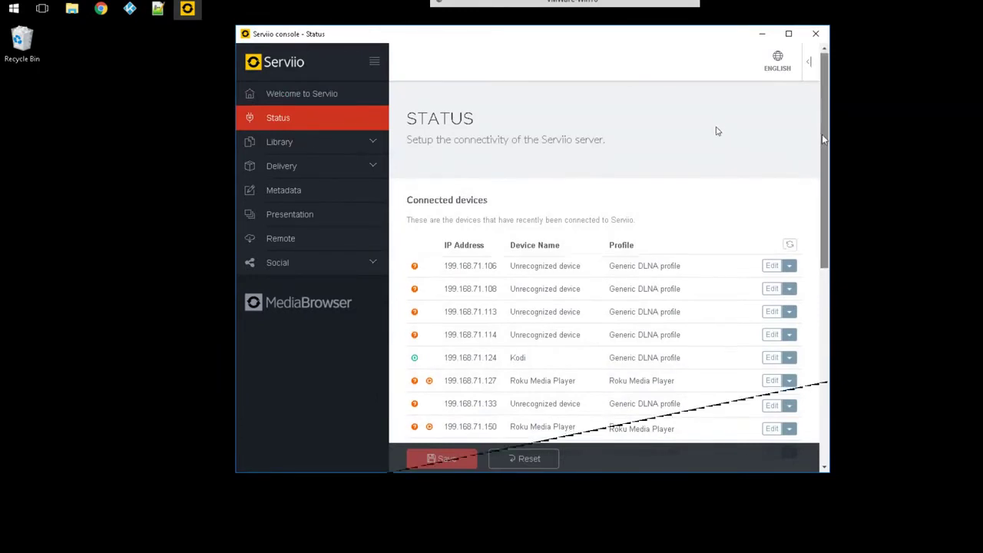
left_click_drag(822, 134, 814, 340)
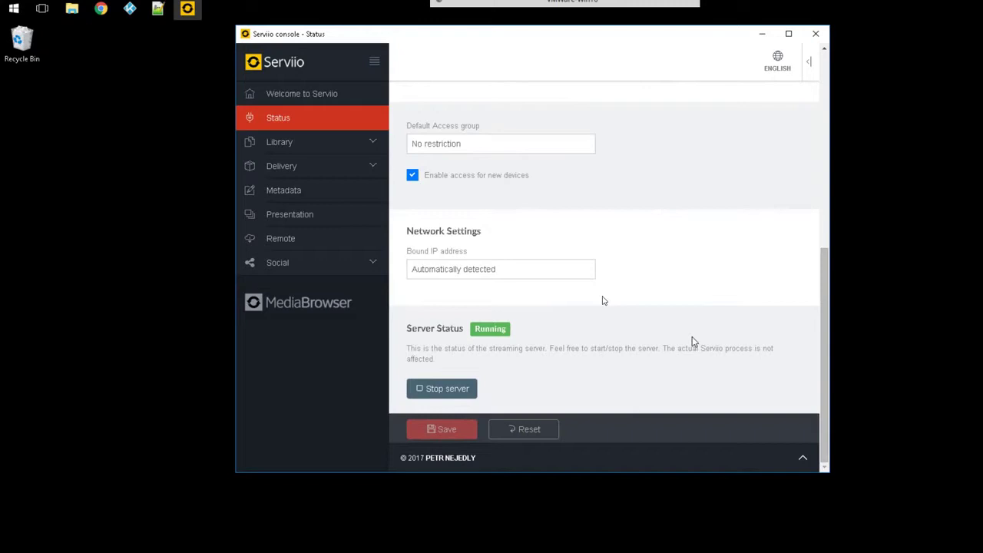
left_click(450, 390)
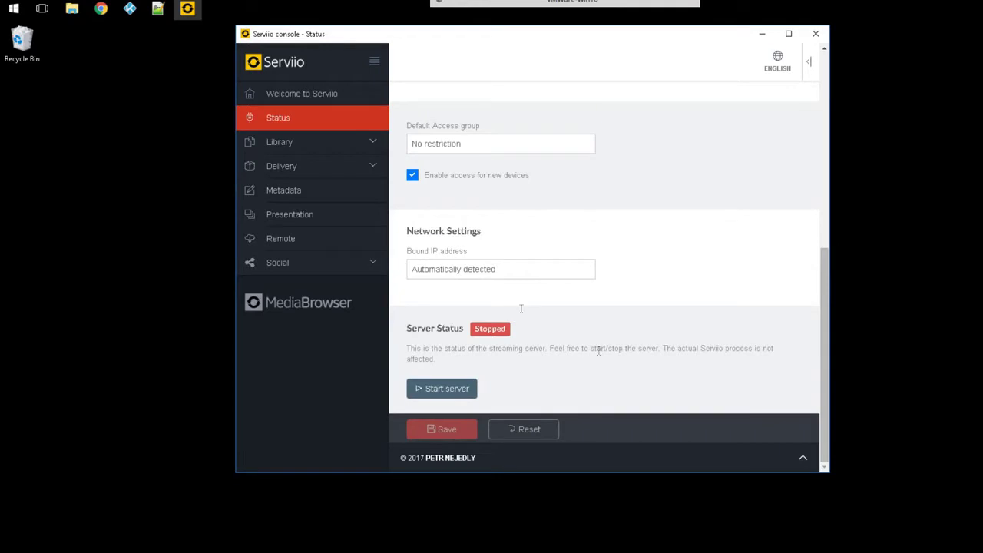
left_click(441, 388)
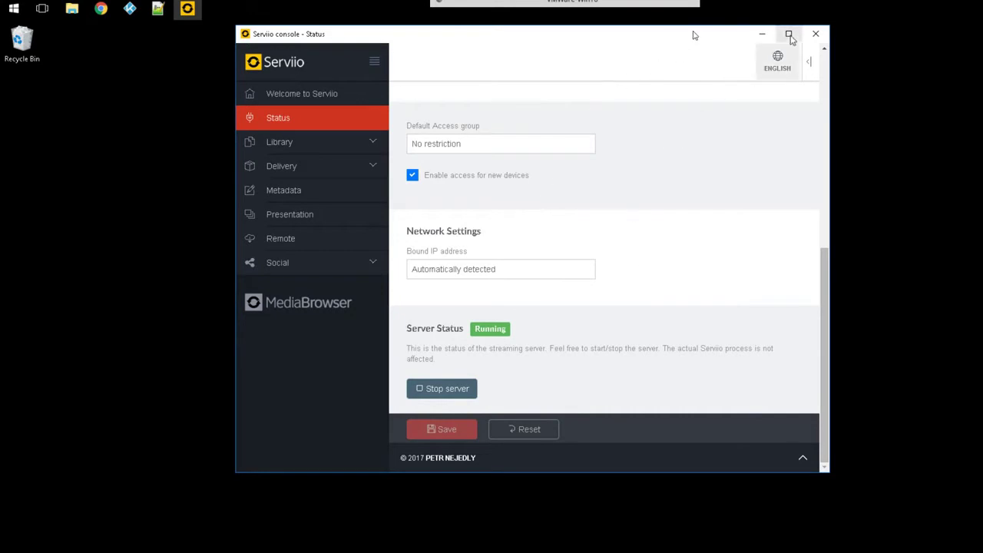
left_click(814, 34)
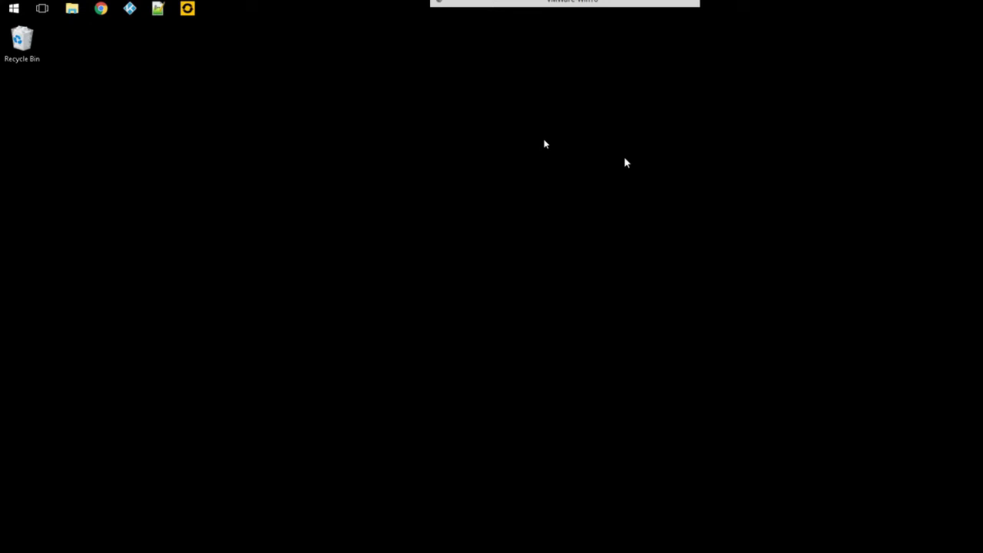
- Reopen the Serviio console in a maximized window and show the library's Online sources page
left_click(187, 9)
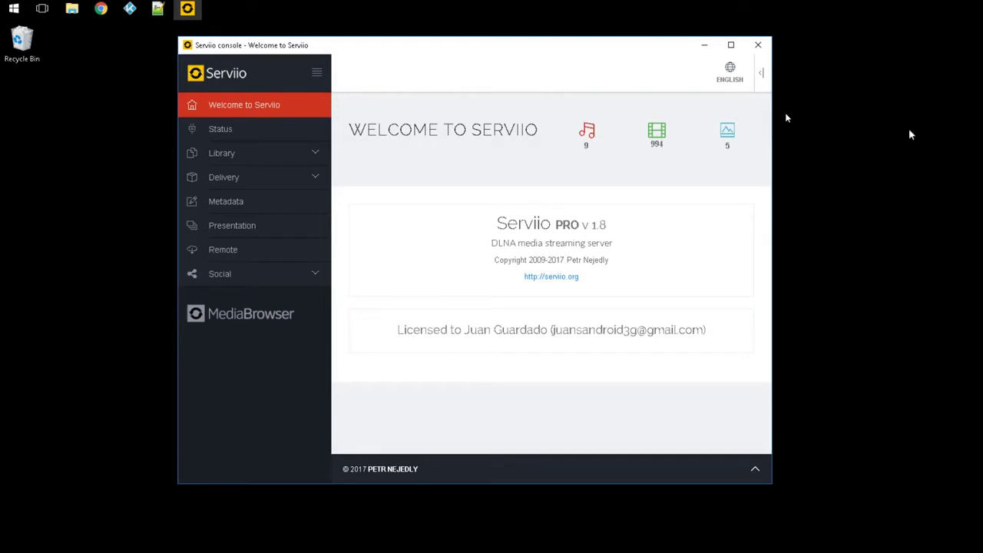
left_click_drag(624, 49, 582, 48)
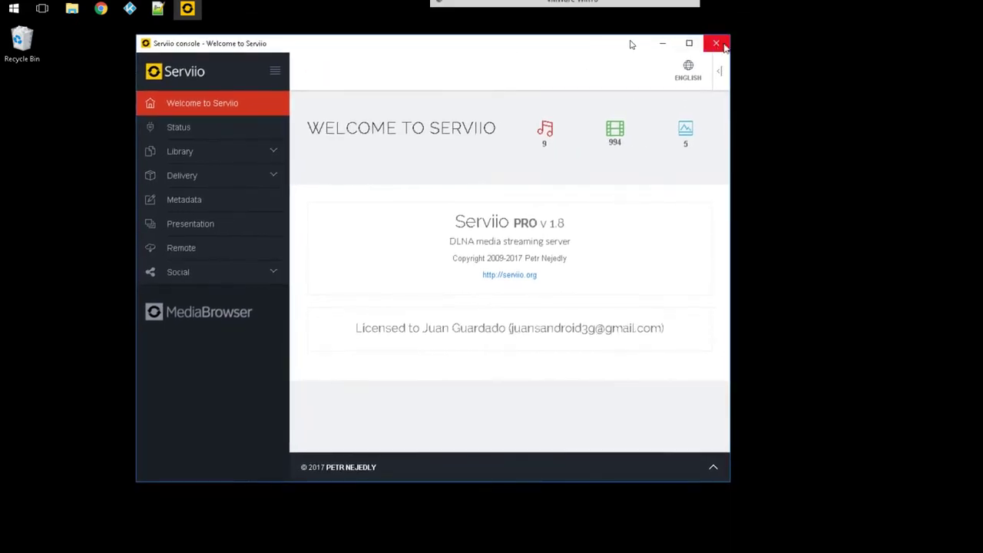
left_click(689, 44)
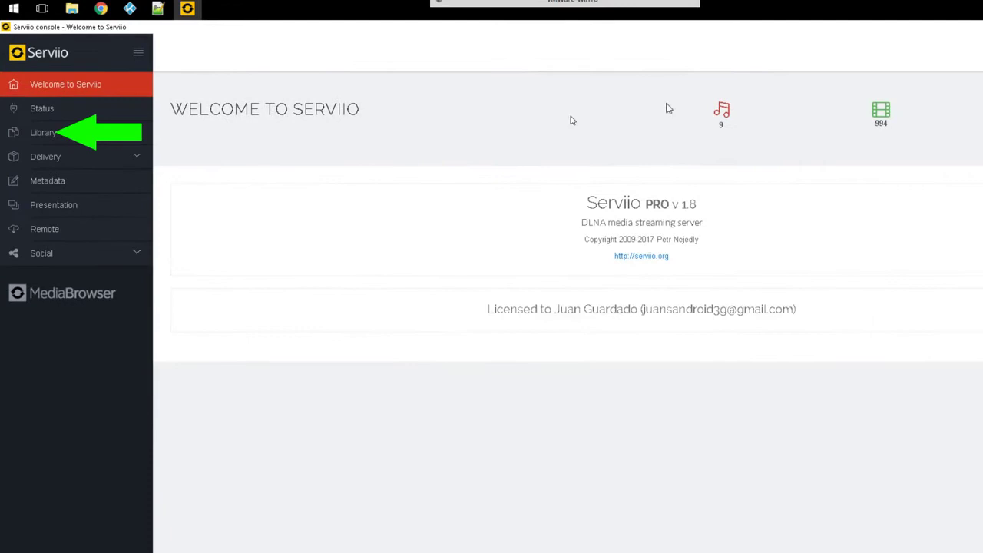
left_click(63, 133)
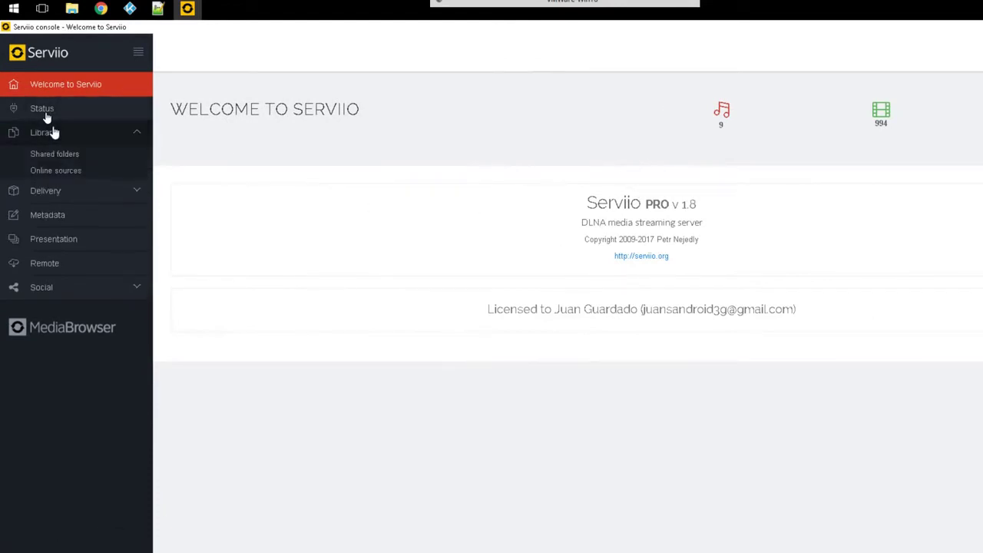
left_click(60, 172)
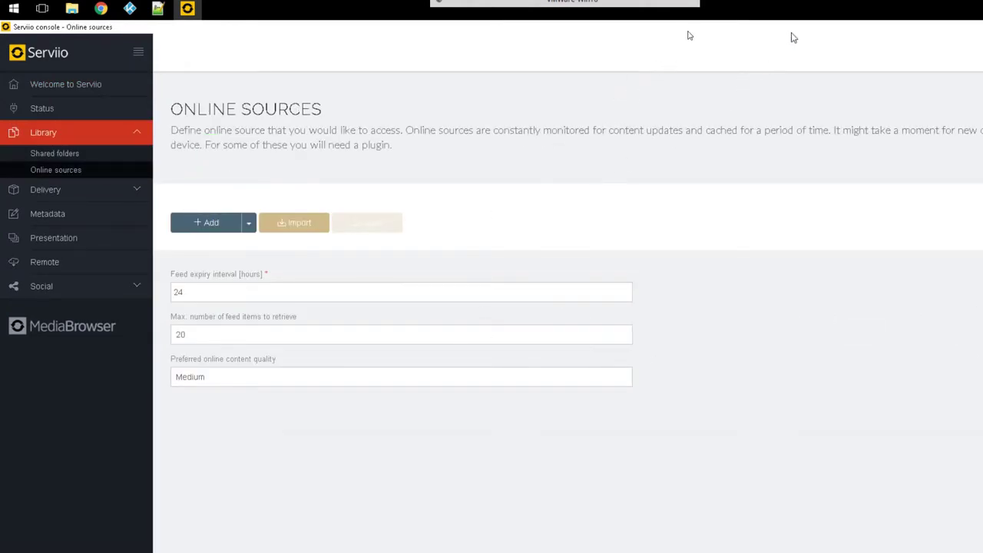
- Restore the console from its maximized state and widen it to nearly the full screen width
left_click_drag(791, 35, 302, 42)
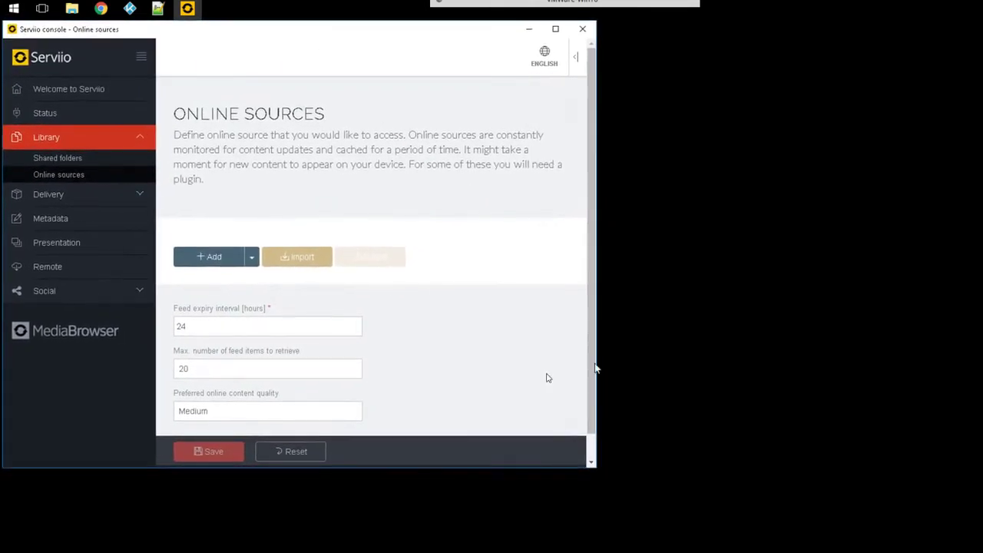
left_click(592, 463)
left_click_drag(595, 471, 966, 446)
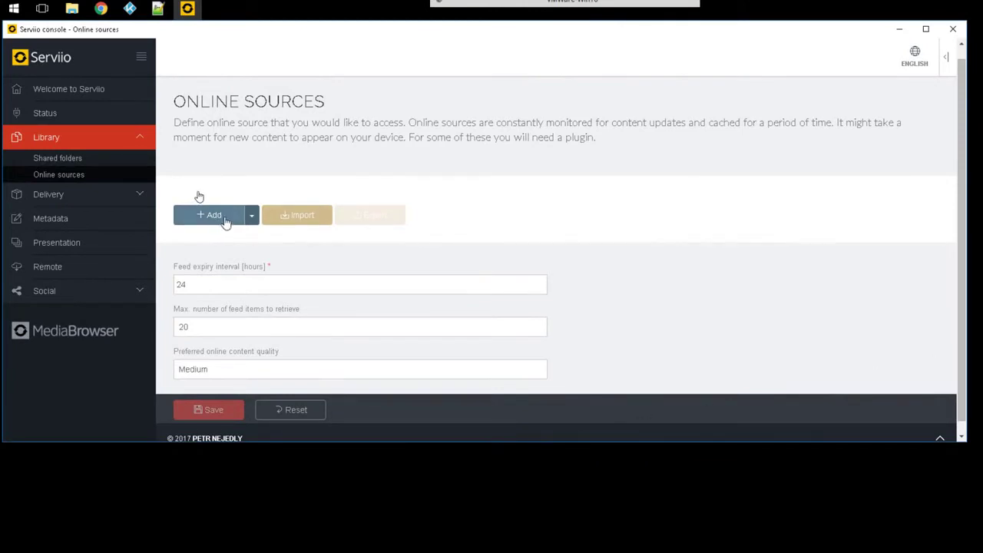
- Start adding a new online source and set its source type to Web Resource
left_click(251, 218)
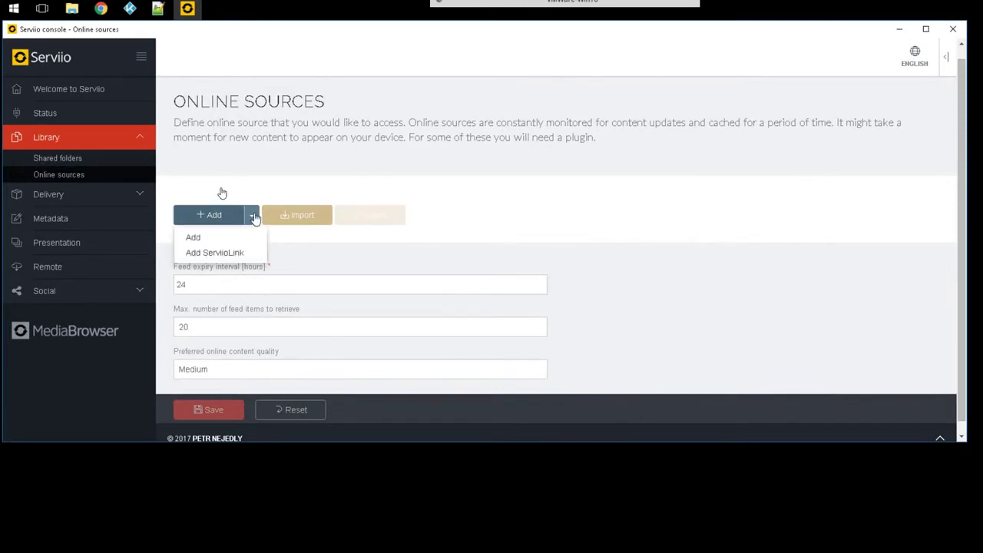
left_click(191, 240)
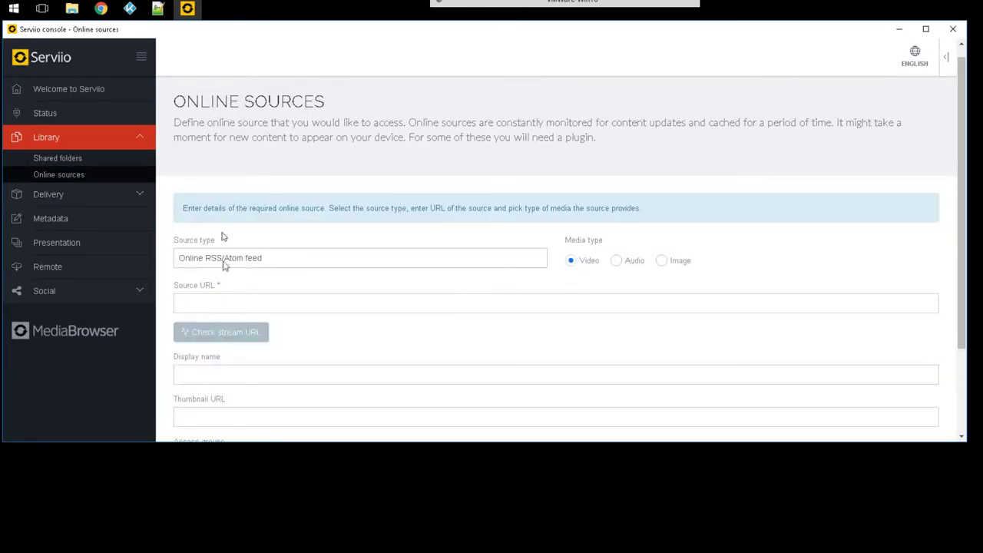
left_click(295, 261)
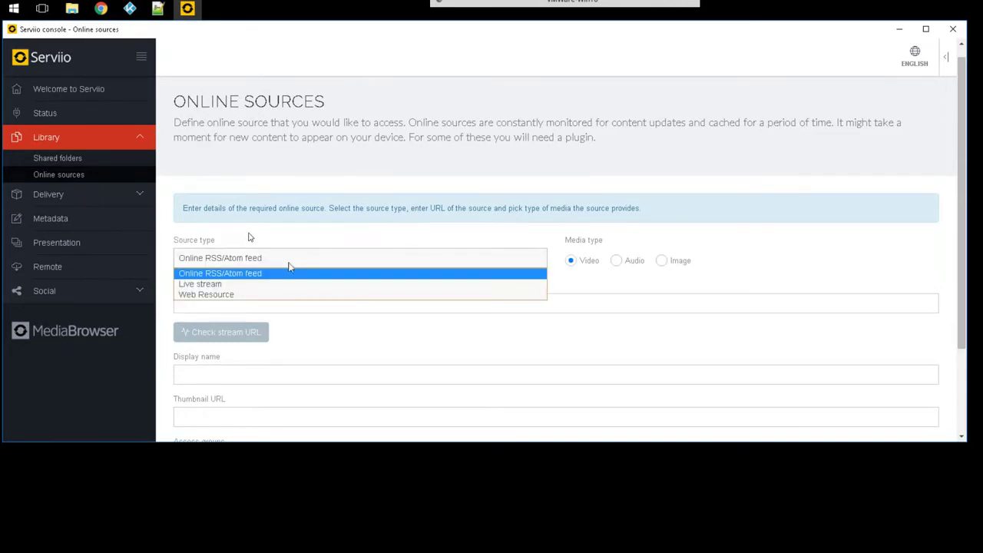
left_click(217, 295)
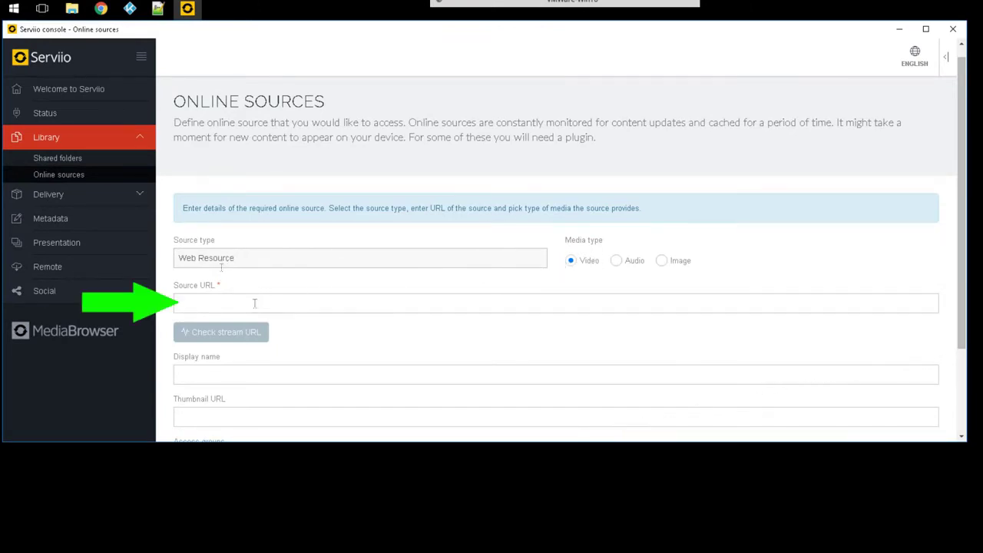
left_click(157, 9)
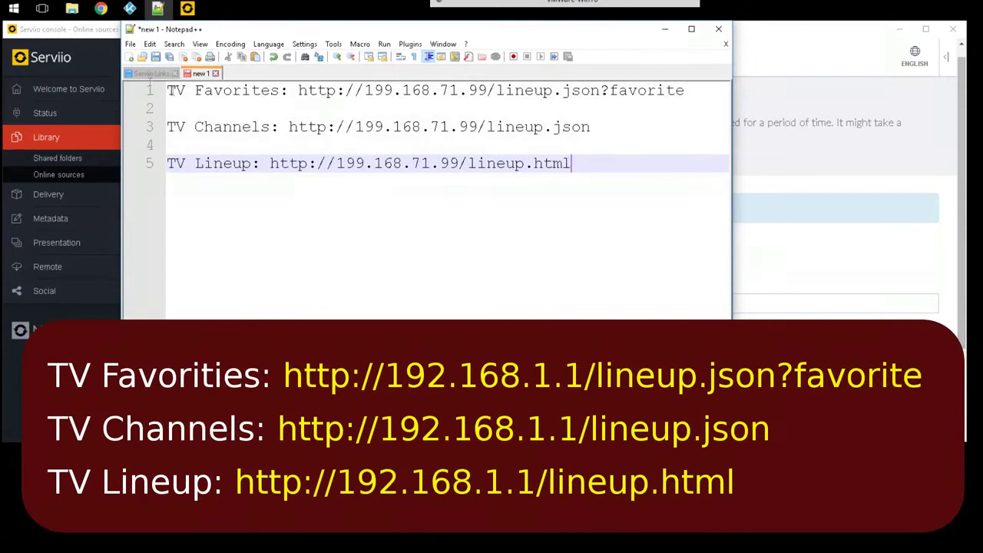
left_click(169, 90)
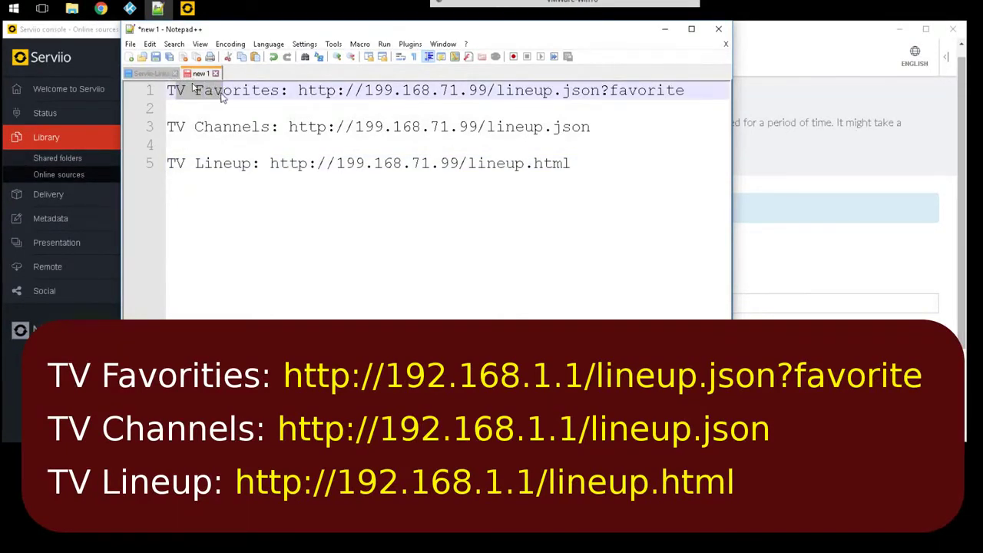
left_click_drag(299, 90, 685, 90)
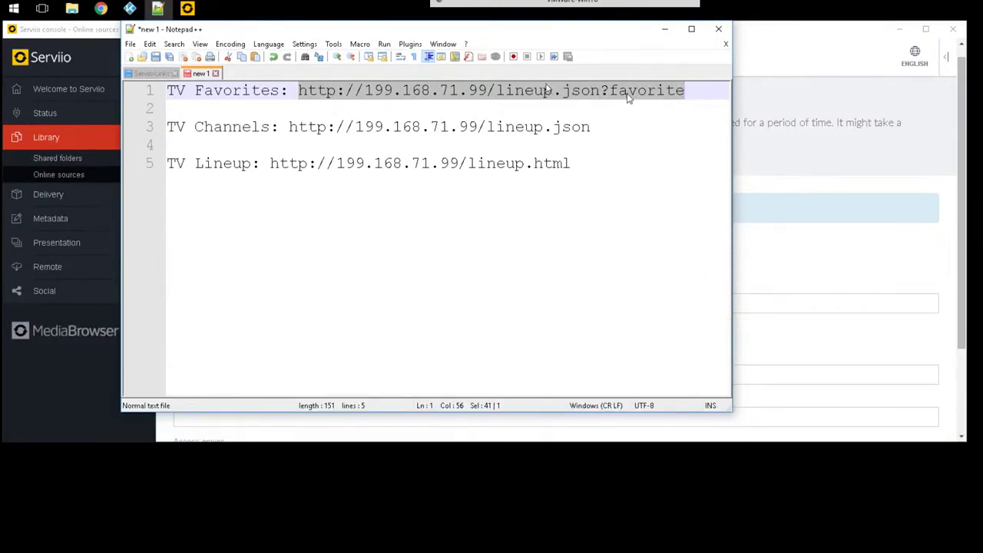
right_click(610, 93)
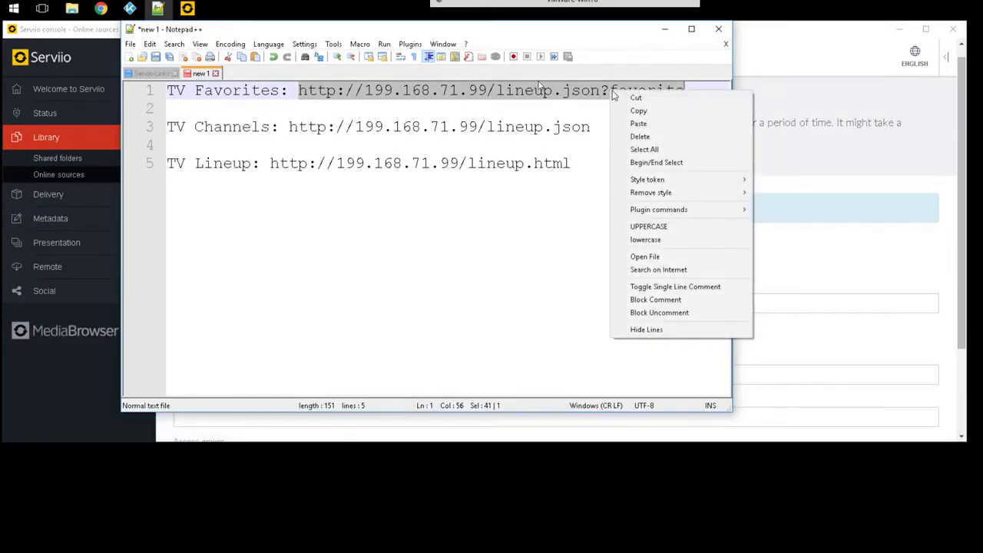
left_click(645, 111)
left_click(770, 59)
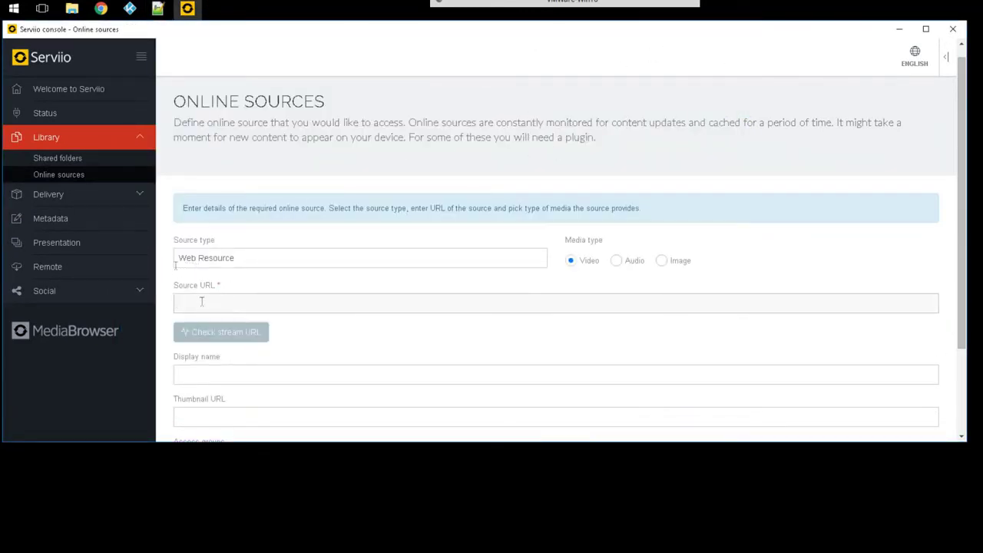
key("ctrl+v")
- Copy the label TV Favorites from the Notepad++ notes as the Serviio source's display name and confirm the source
left_click(210, 377)
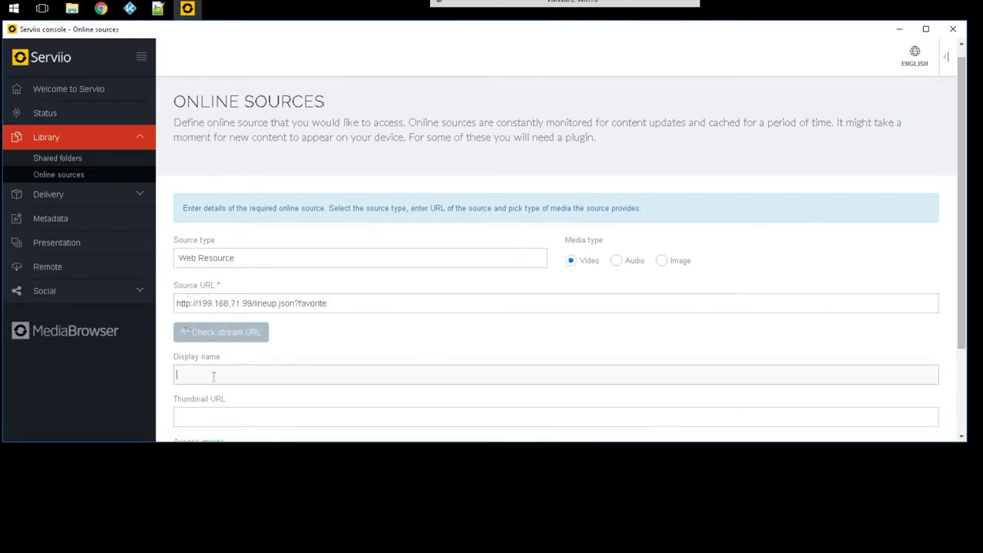
key("alt+Tab")
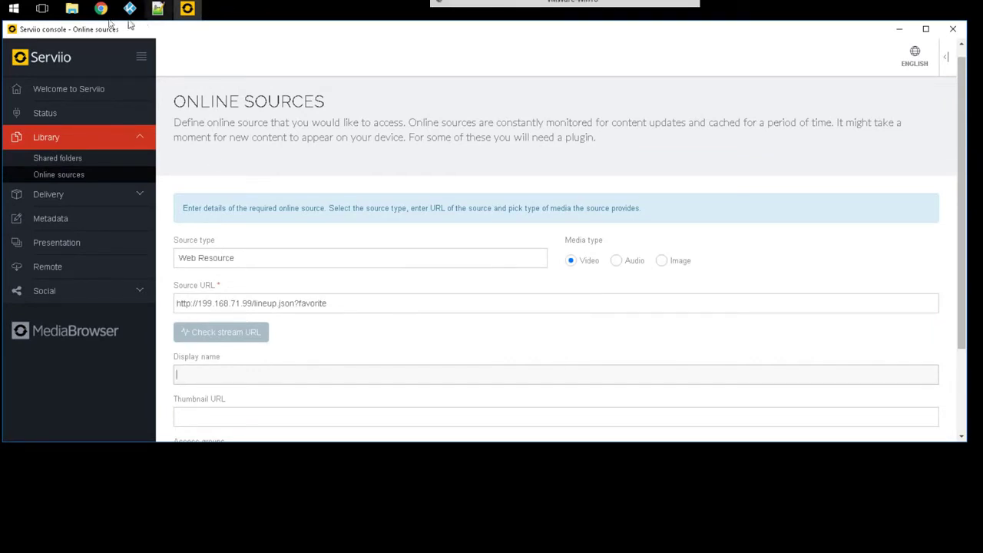
left_click(157, 8)
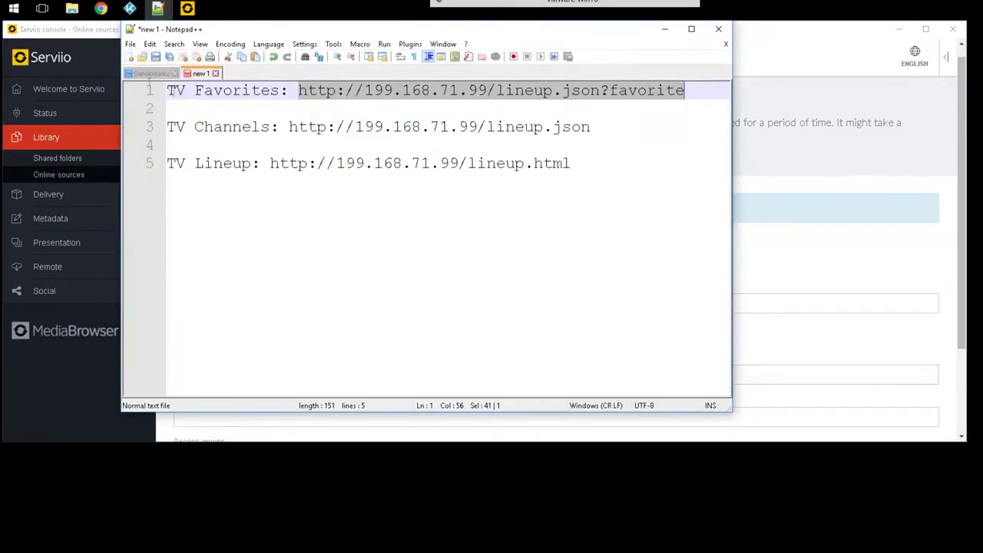
left_click_drag(167, 90, 278, 89)
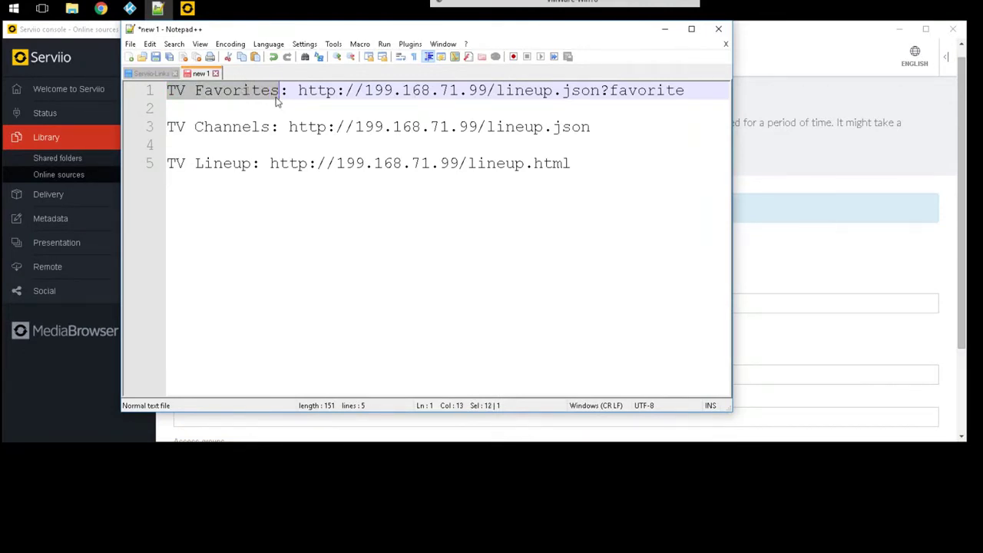
left_click(813, 261)
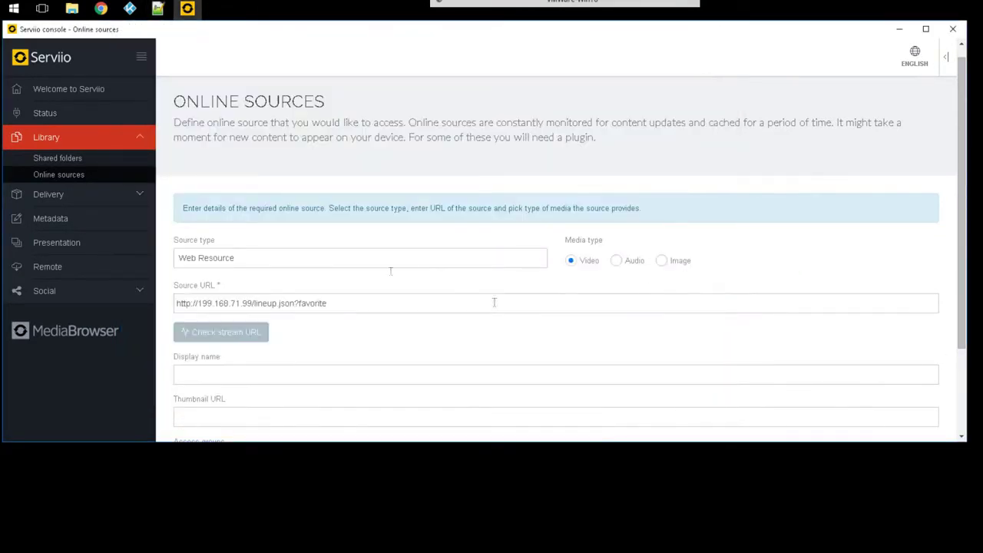
left_click(247, 371)
key("ctrl+v")
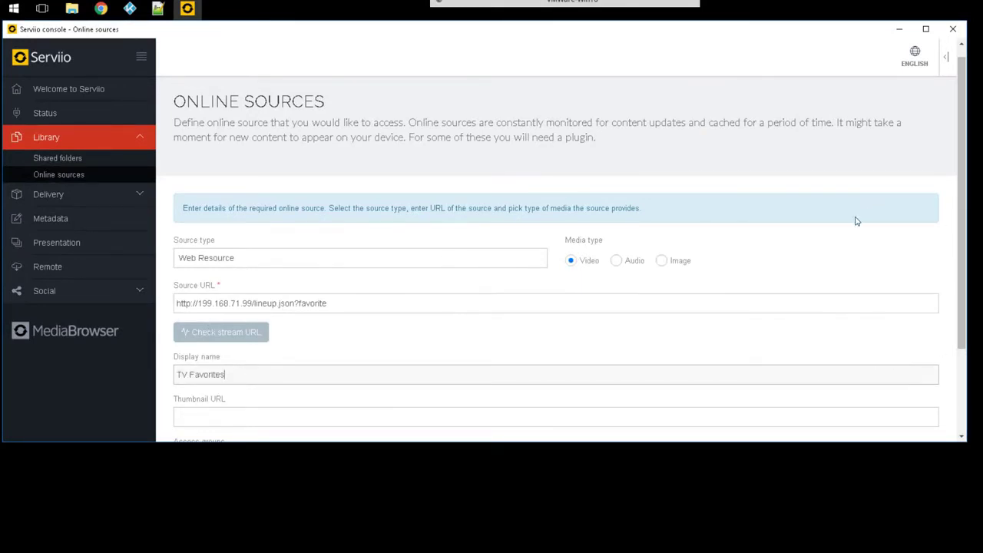
scroll(960, 279, "down", 1)
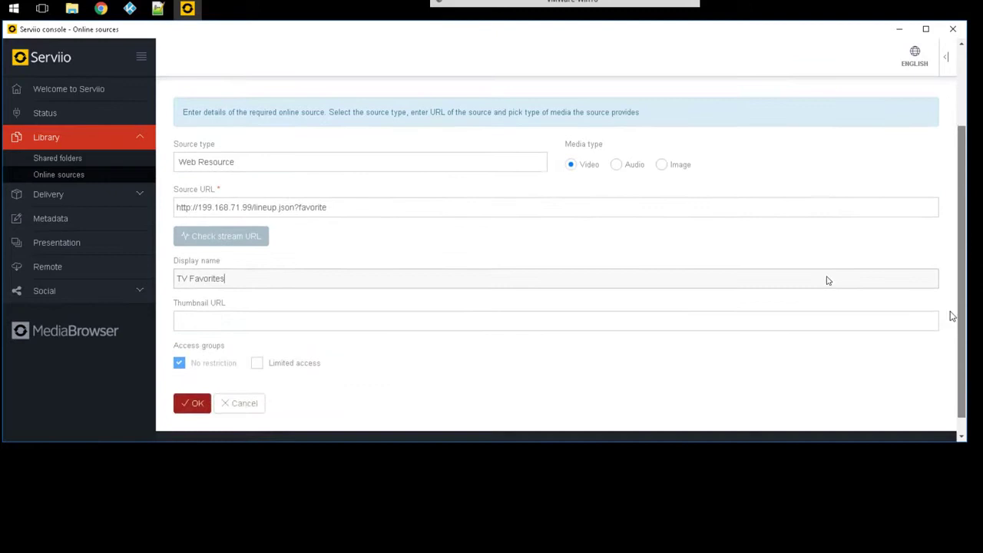
scroll(827, 281, "down", 1)
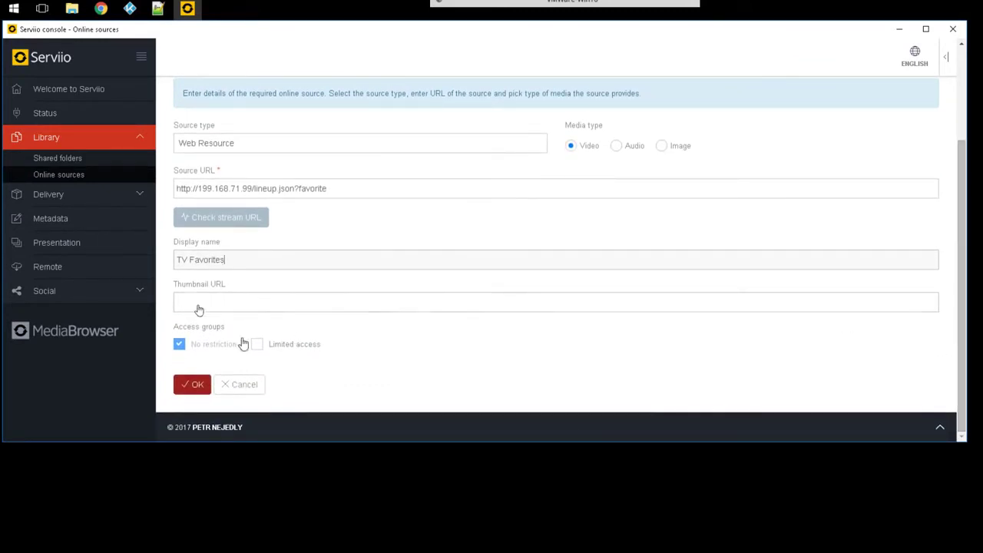
left_click(193, 385)
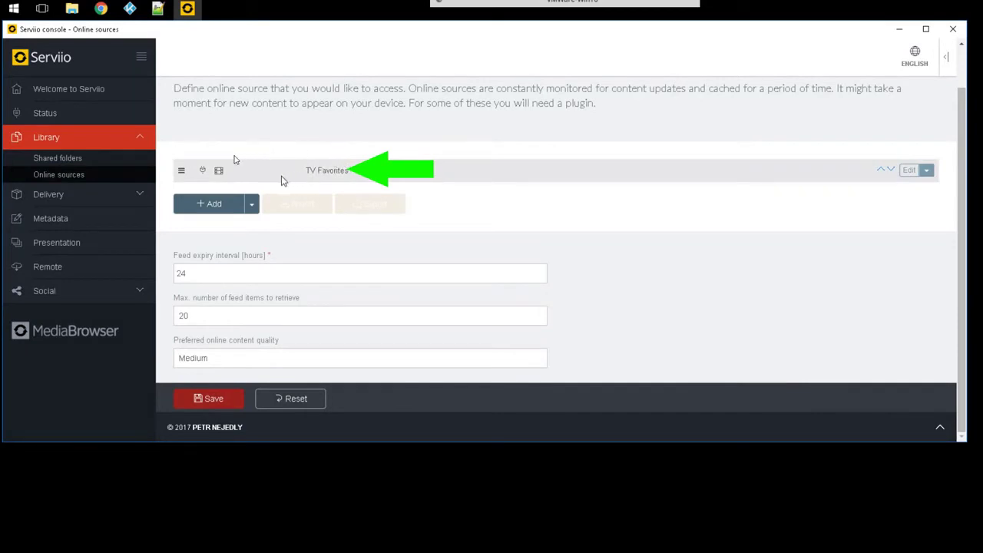
- Start adding a second online source, below TV Favorites, with the source type Web Resource
left_click(202, 206)
left_click(230, 224)
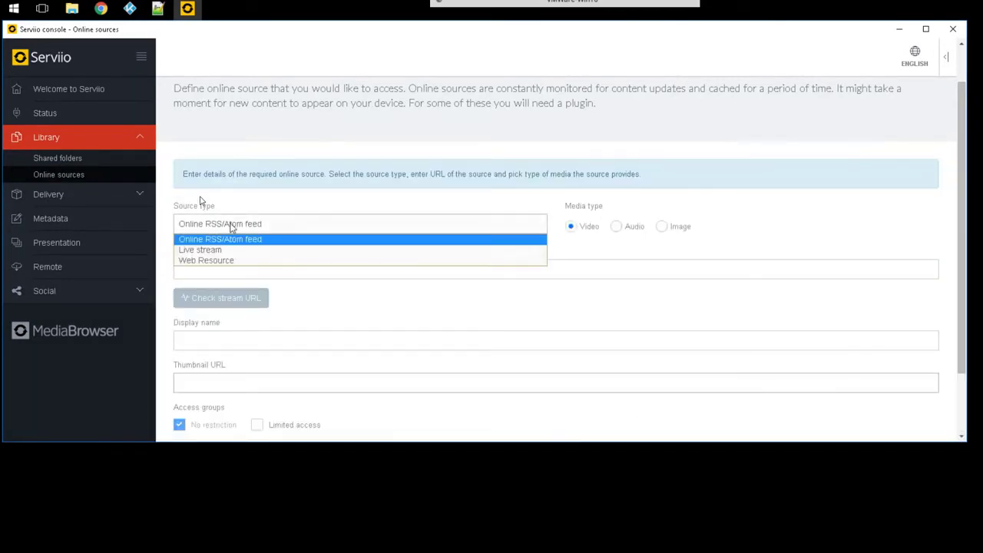
left_click(214, 261)
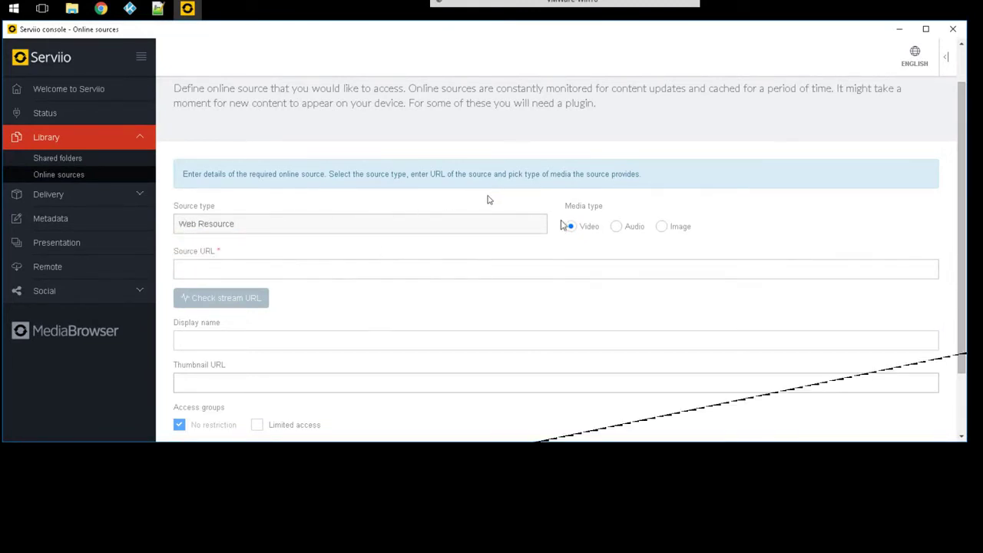
left_click(157, 9)
left_click_drag(289, 127, 590, 127)
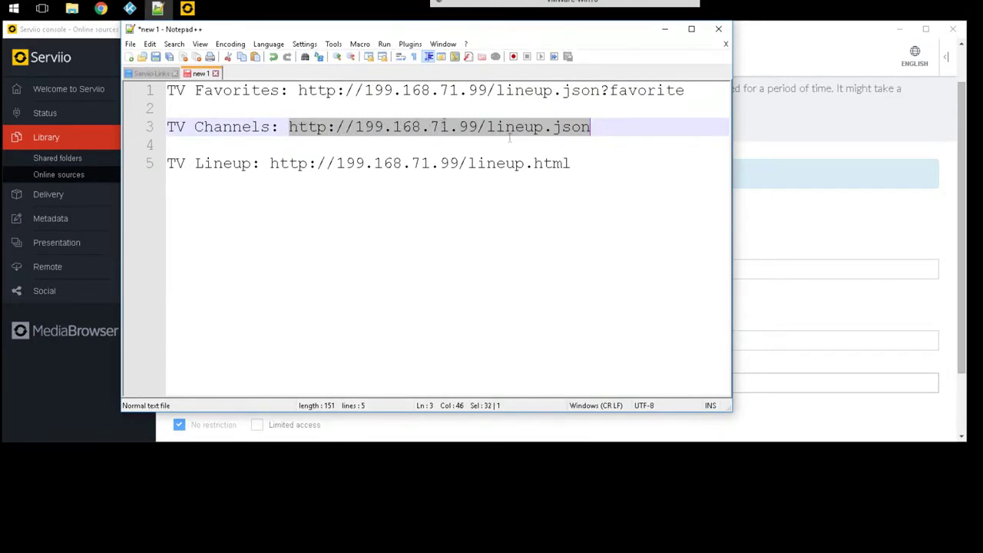
left_click(765, 51)
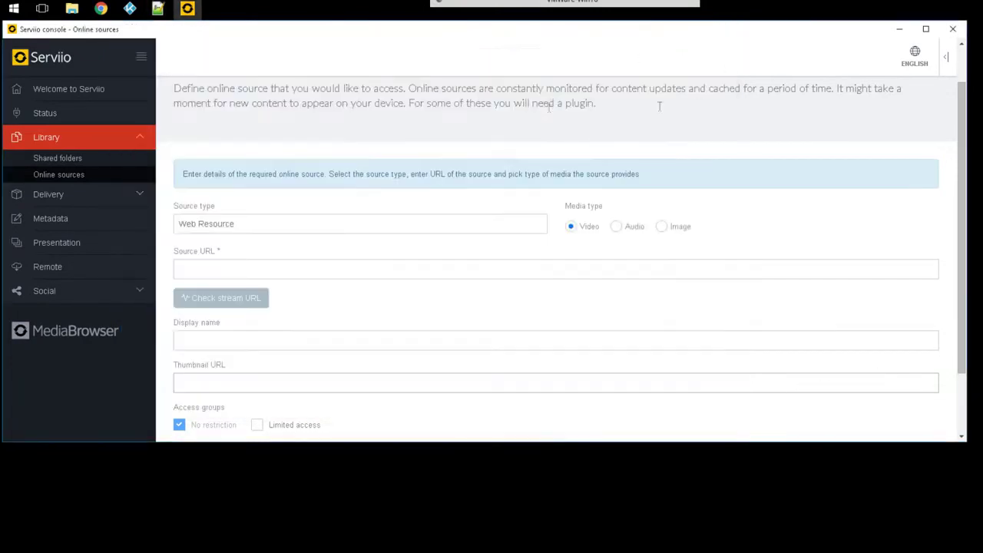
left_click(207, 261)
key("ctrl+v")
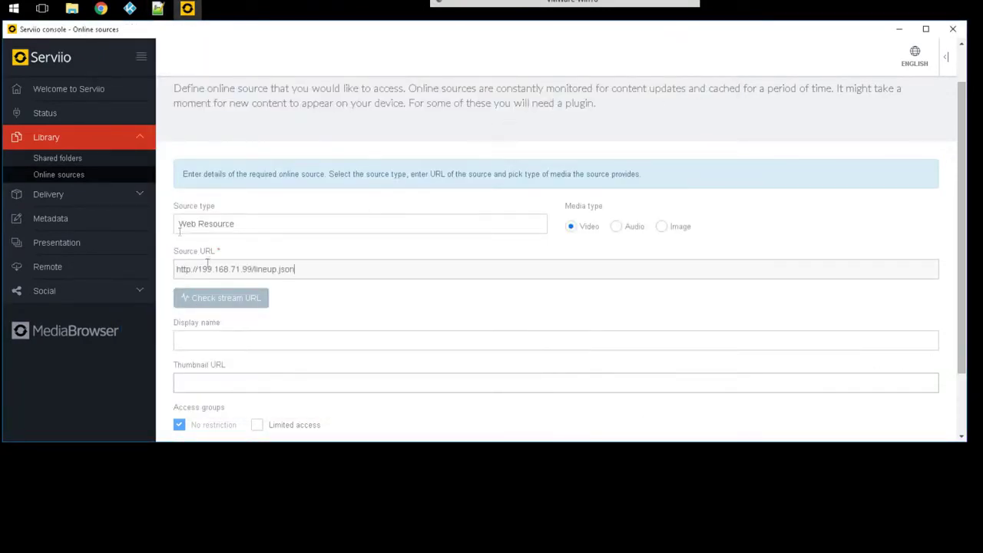
- Copy the label TV Channels from the Notepad++ notes as the second Serviio source's display name and confirm the source
left_click(158, 8)
left_click_drag(275, 127, 166, 127)
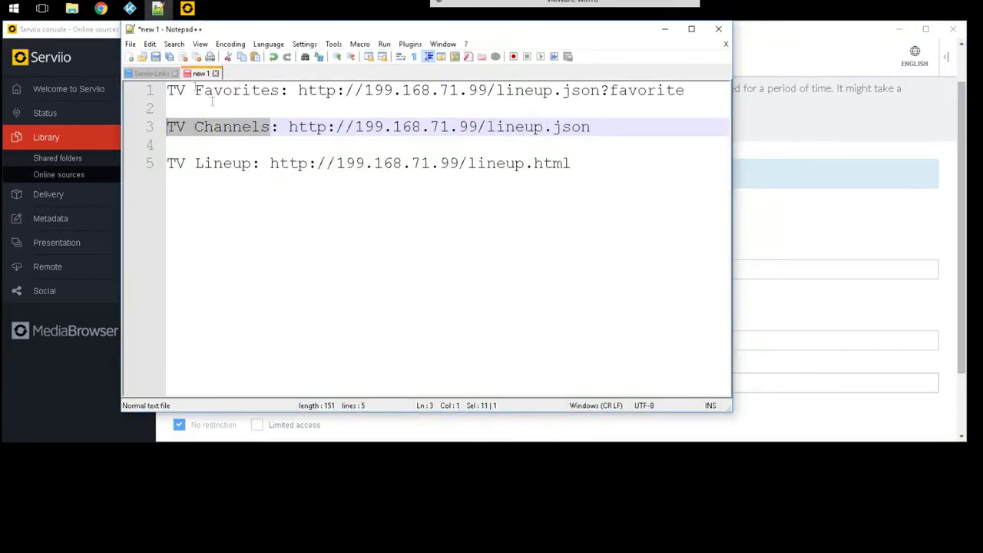
left_click(781, 65)
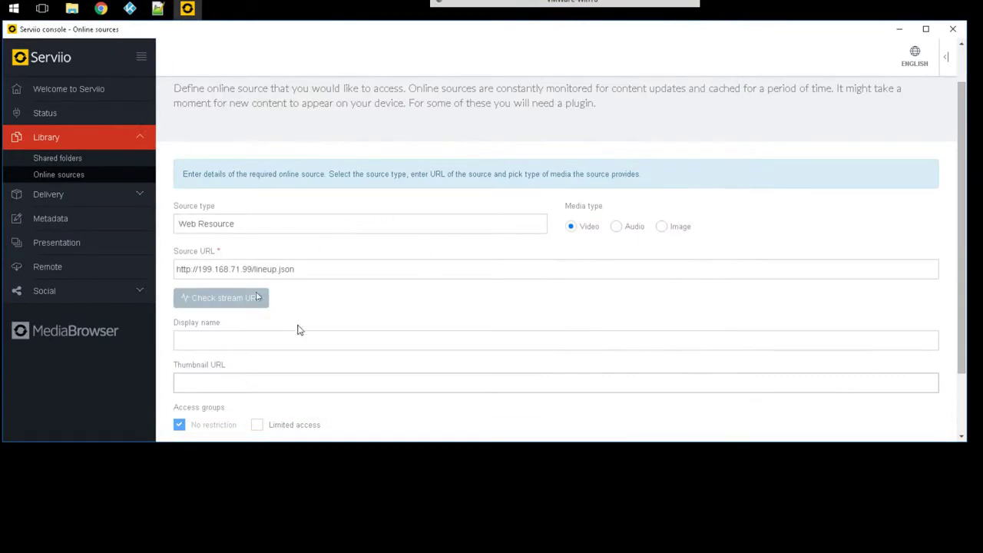
key("ctrl+v")
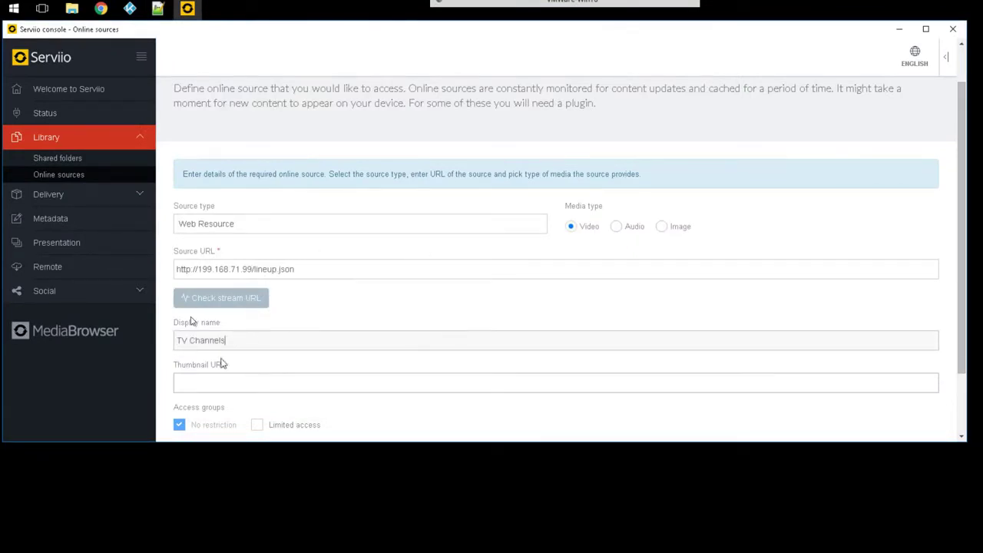
scroll(385, 335, "down", 1)
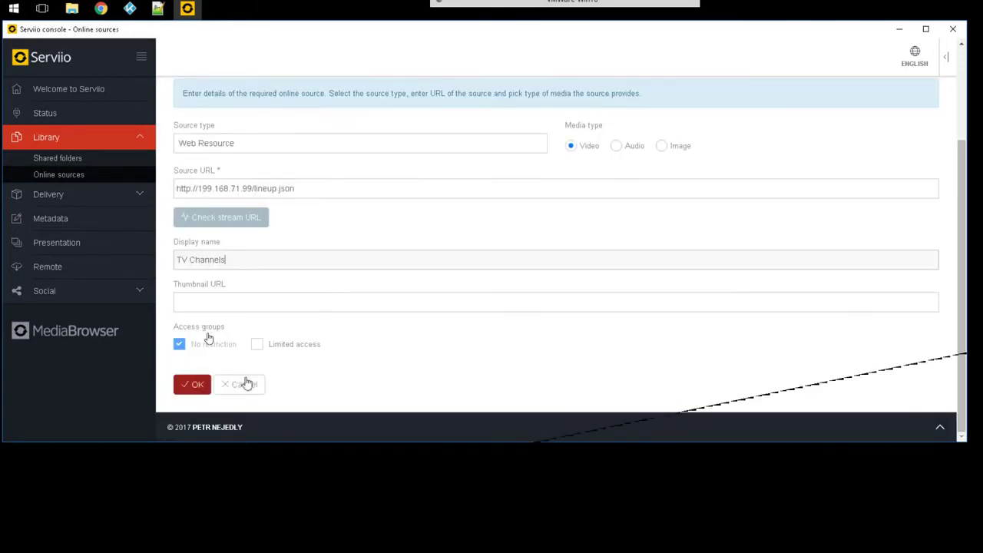
left_click(194, 386)
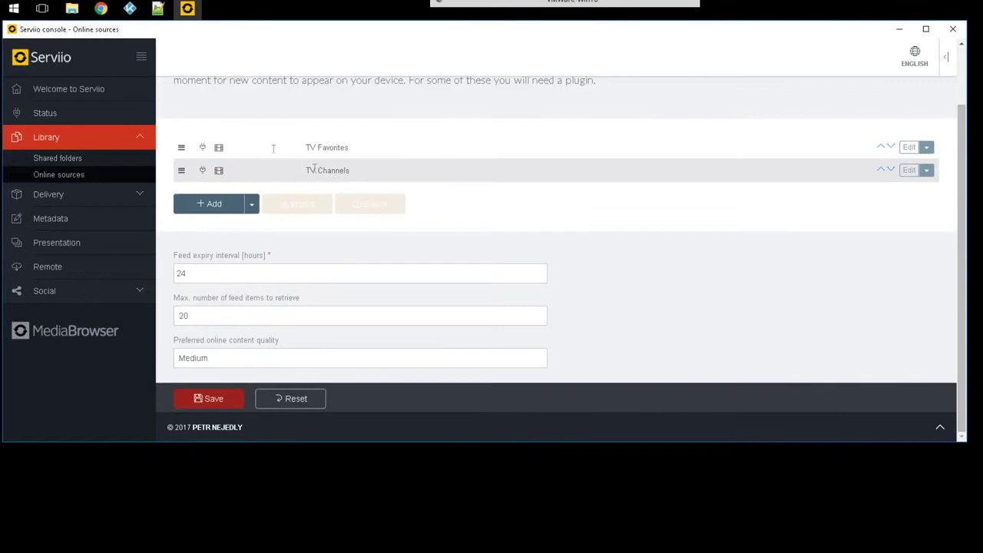
- Start adding a third online source, below TV Channels, with the source type Web Resource
left_click(221, 203)
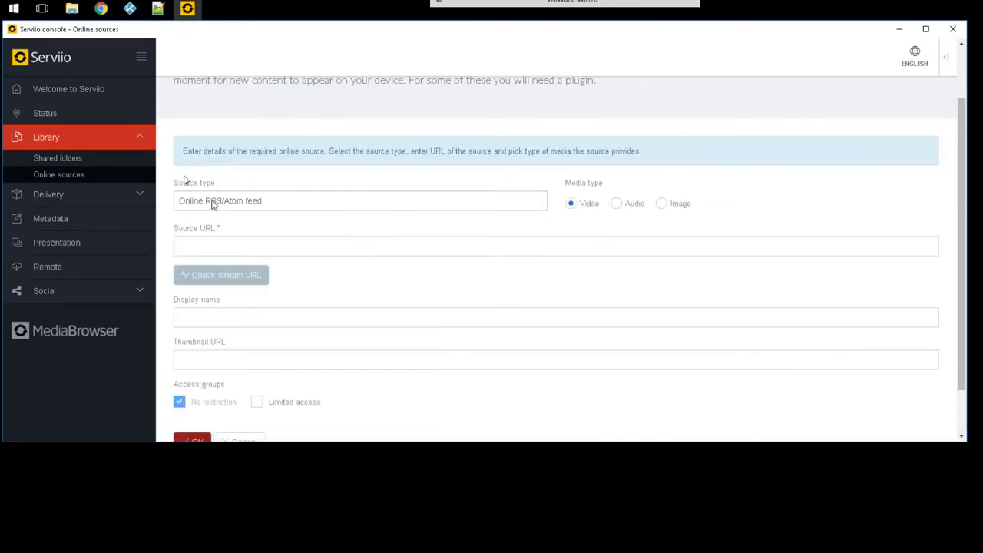
left_click(256, 202)
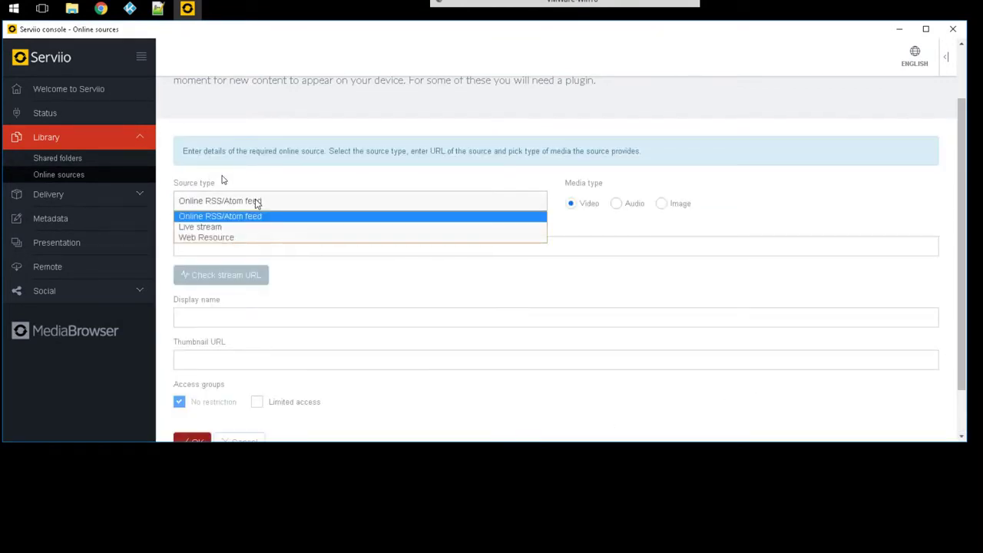
left_click(213, 237)
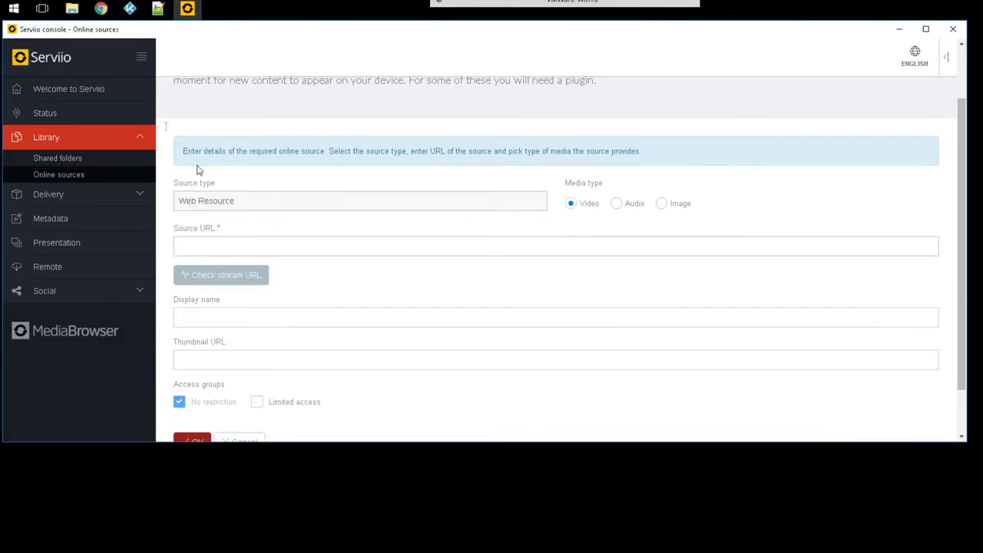
left_click(158, 9)
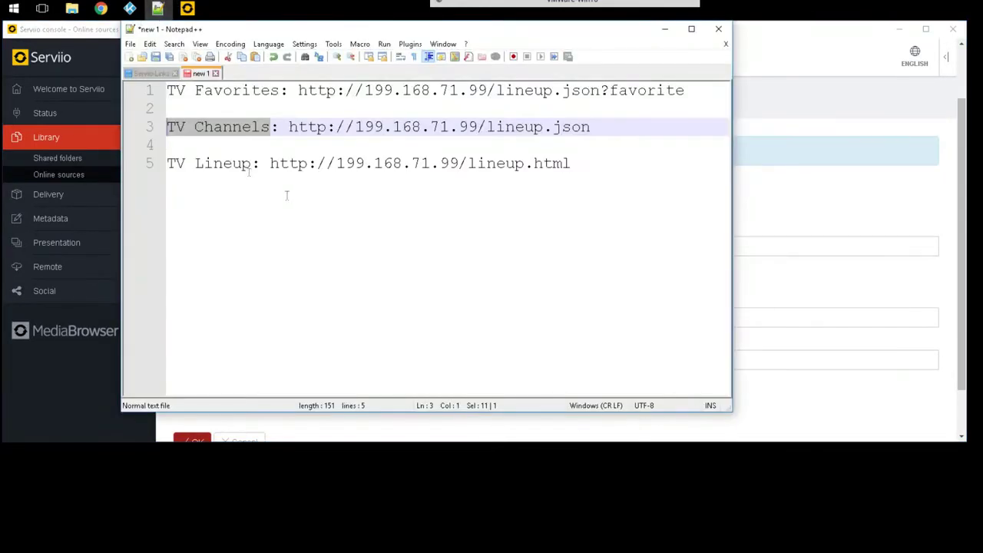
left_click_drag(270, 163, 570, 163)
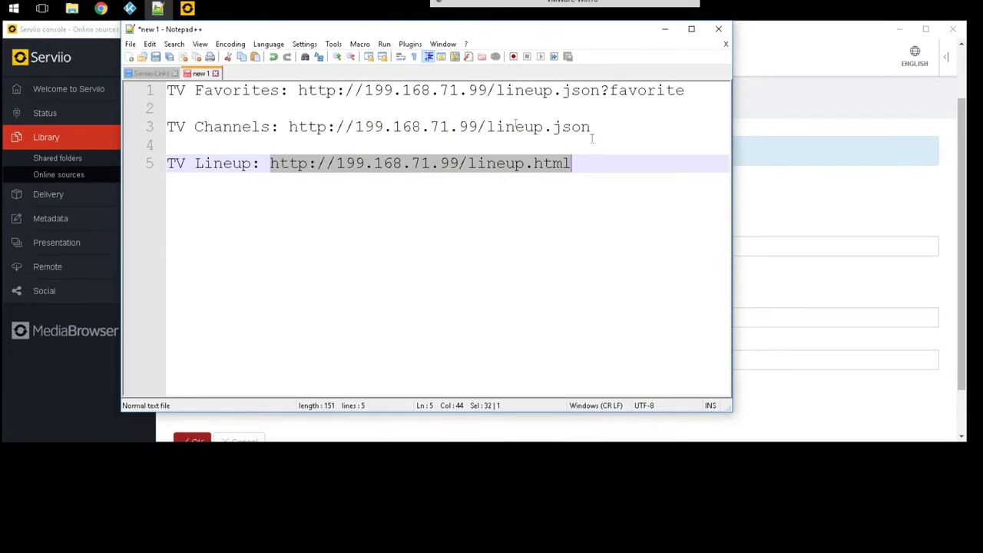
left_click(755, 64)
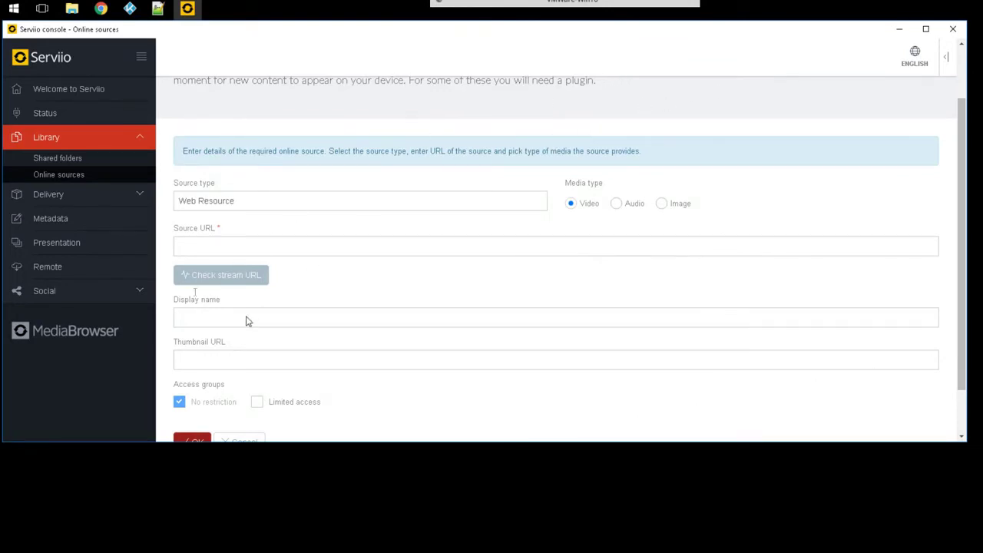
left_click(195, 246)
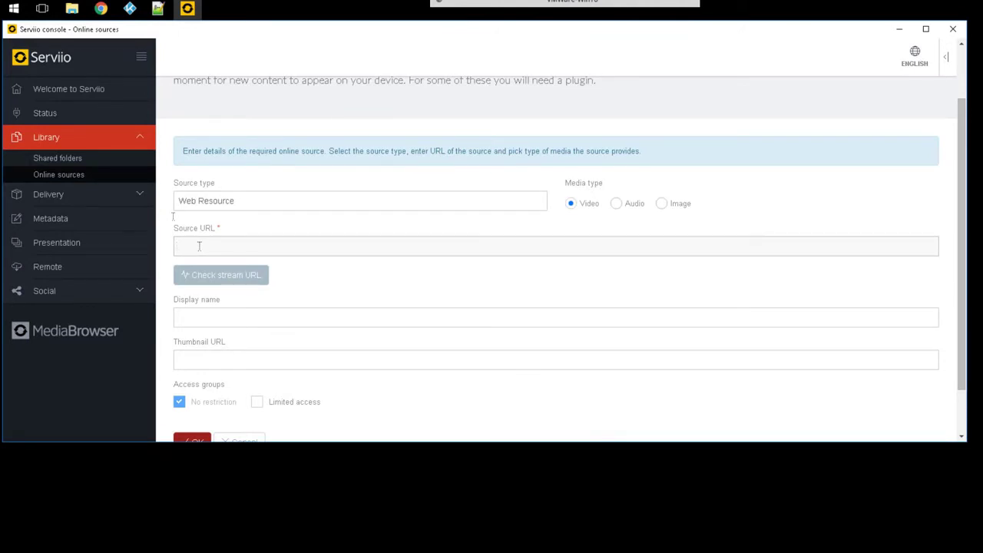
type("http://199.168.71.99/lineup.html")
- Copy the label TV Lineup from the Notepad++ notes as the third Serviio source's display name and confirm the source
left_click(158, 8)
left_click_drag(252, 163, 167, 163)
key("ctrl+c")
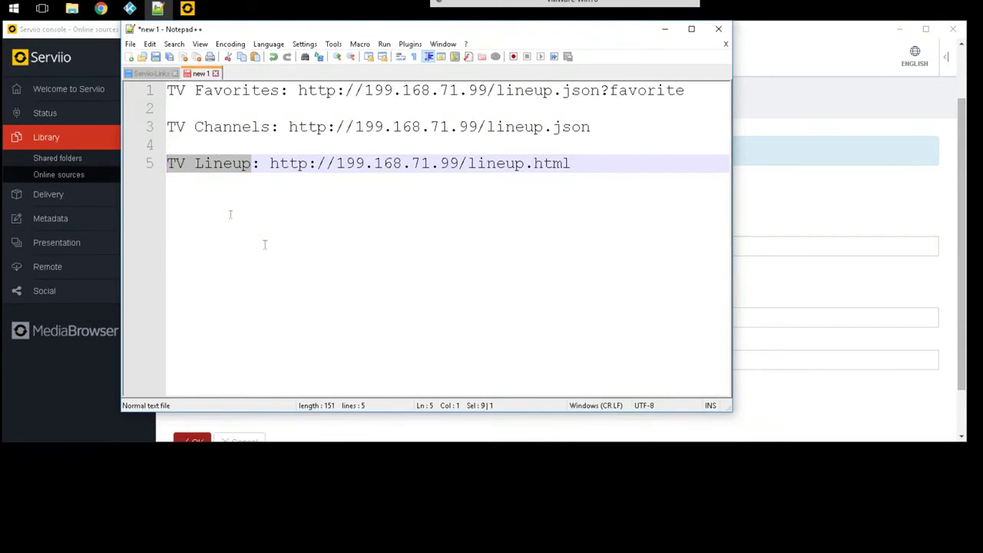
left_click(187, 9)
left_click(232, 318)
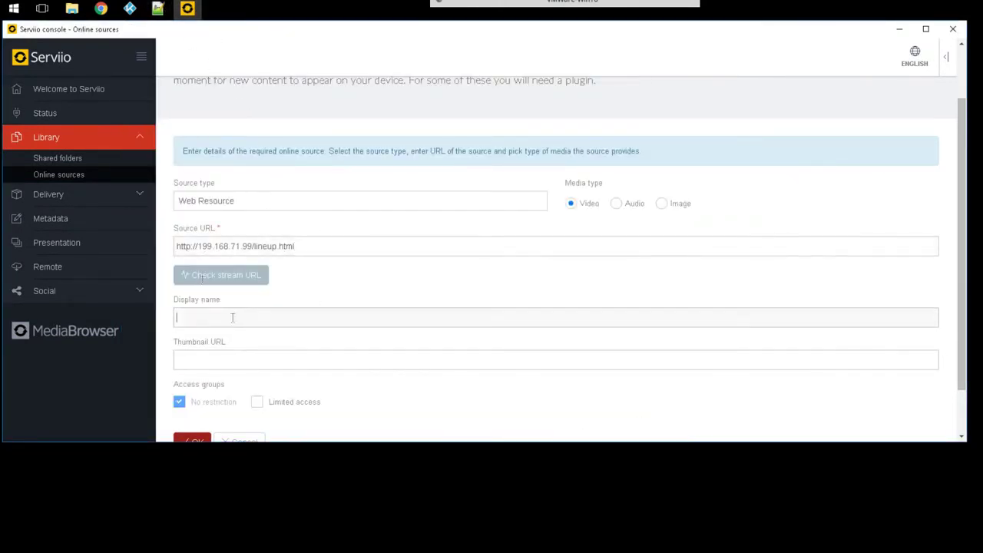
key("ctrl+v")
scroll(356, 335, "down", 1)
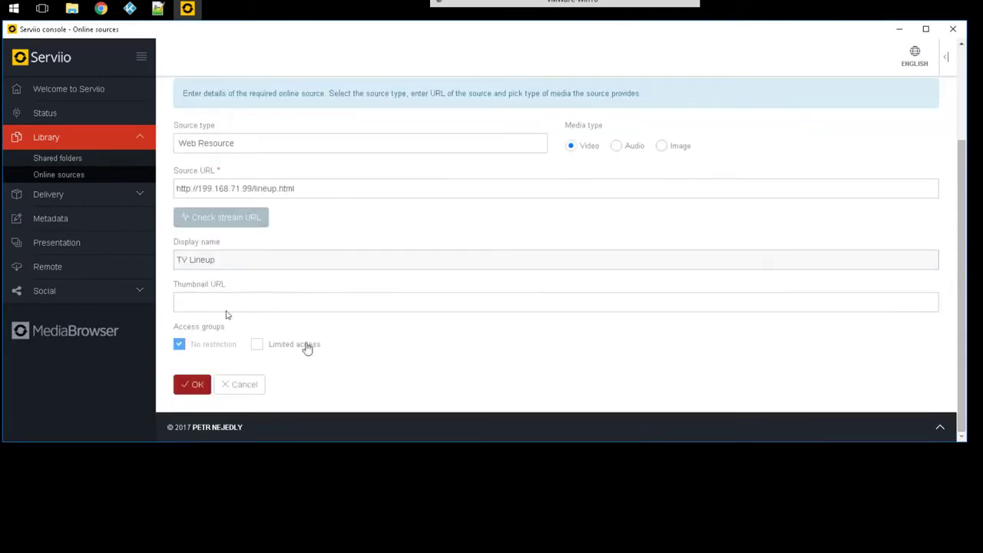
left_click(197, 385)
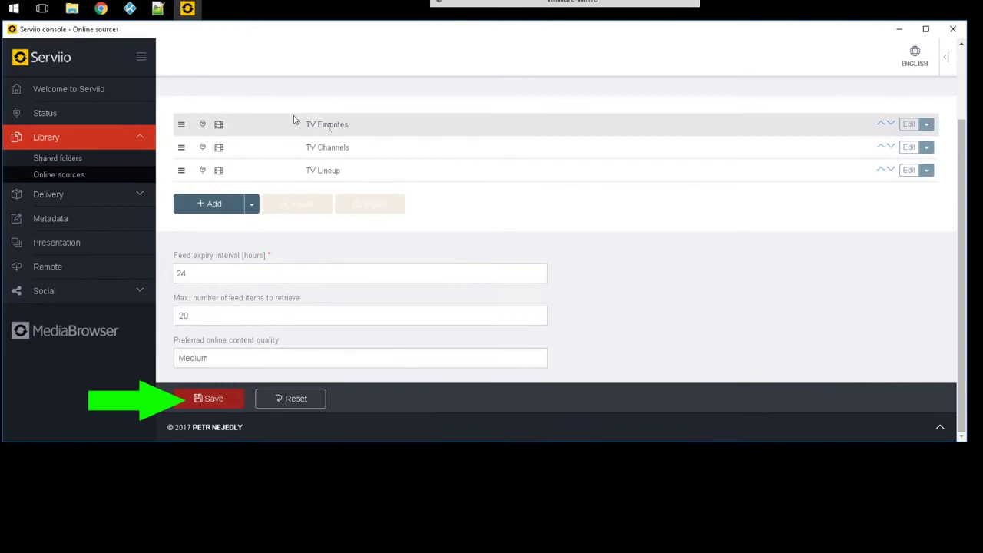
- Save the online sources list, and restart Serviio's streaming server by stopping and starting it
left_click(195, 401)
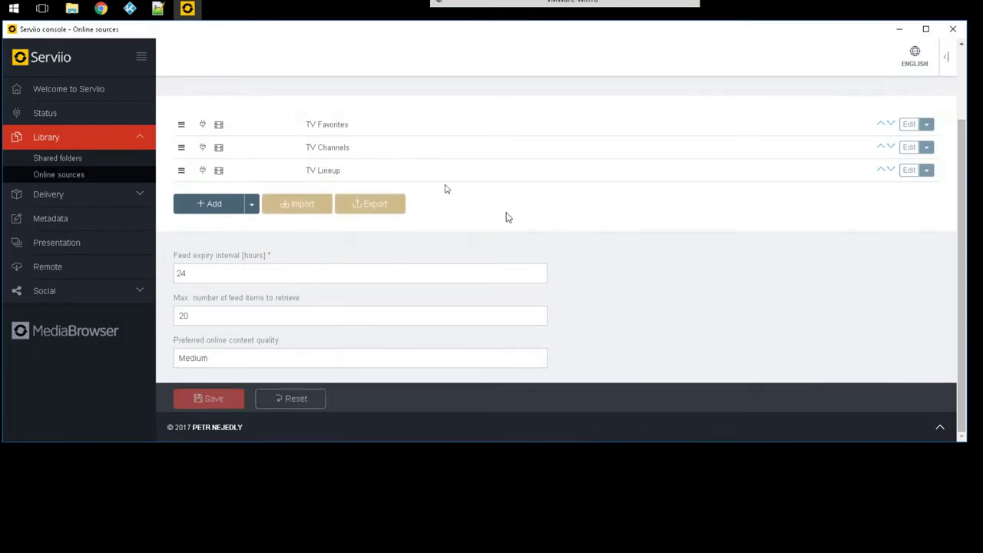
left_click(42, 113)
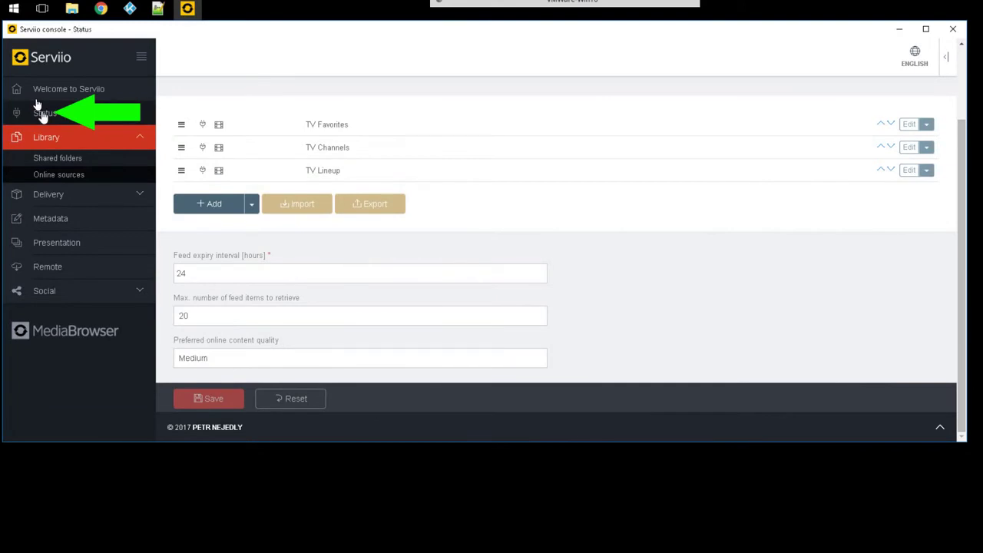
scroll(473, 166, "down", 3)
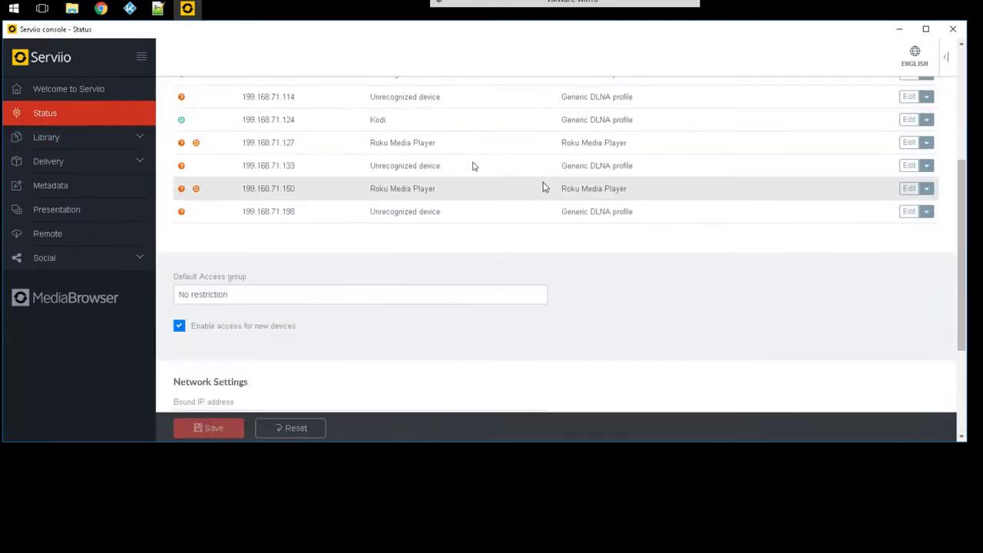
scroll(473, 166, "down", 3)
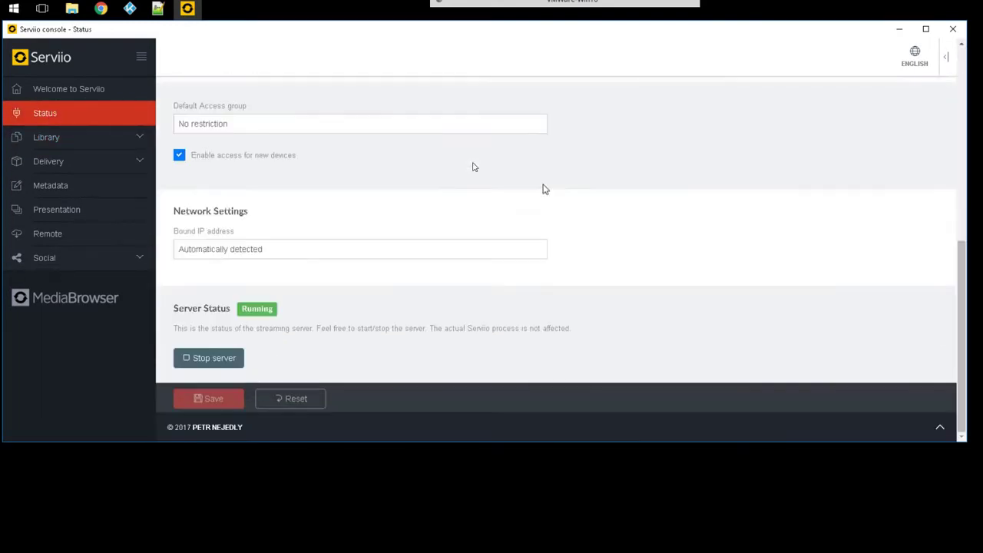
left_click(224, 363)
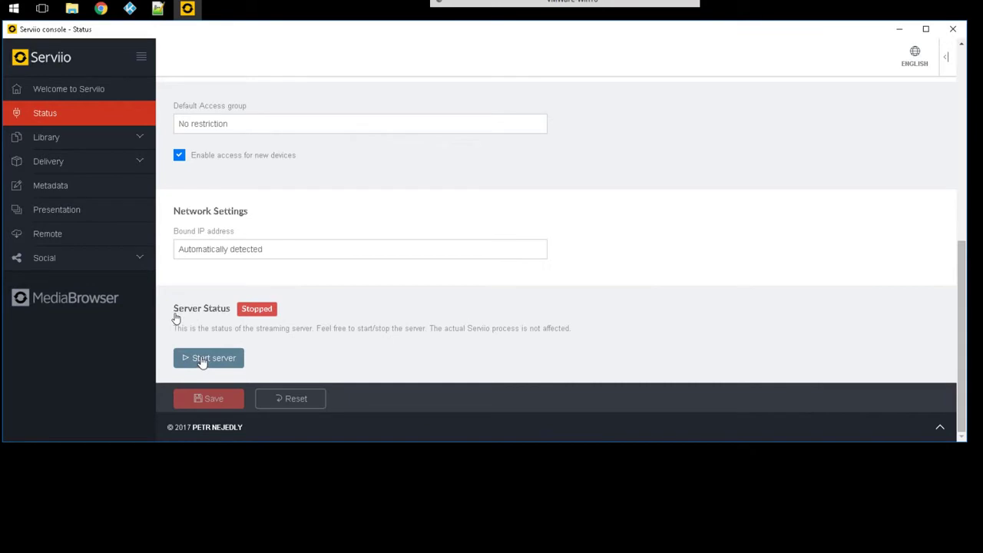
left_click(201, 359)
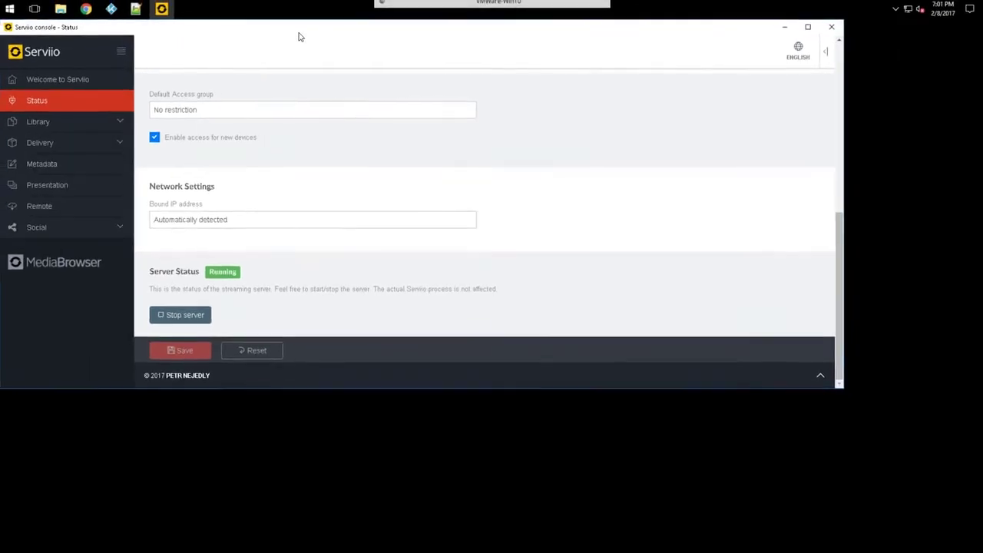
- Close the Serviio console and minimize the Notepad++ notes to clear the desktop
left_click(828, 28)
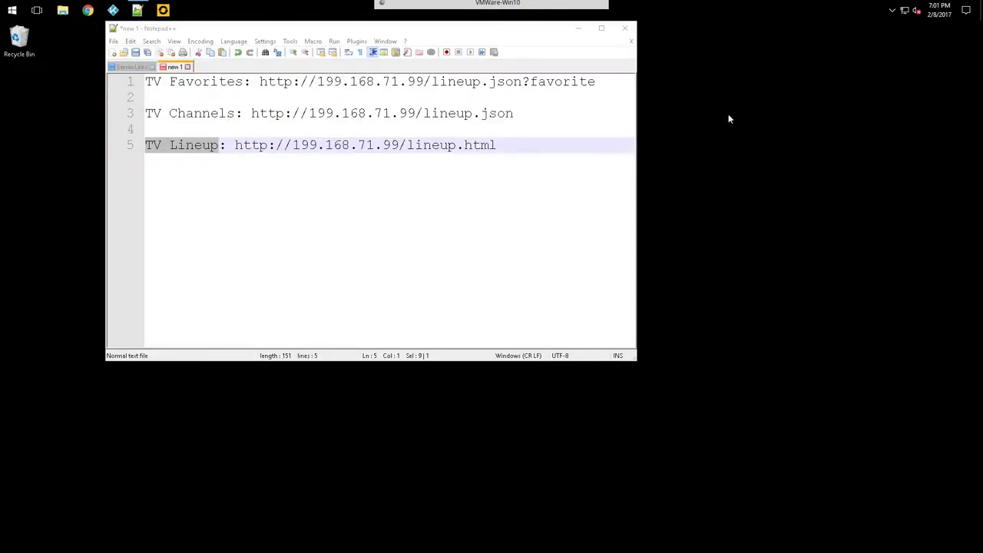
left_click(579, 28)
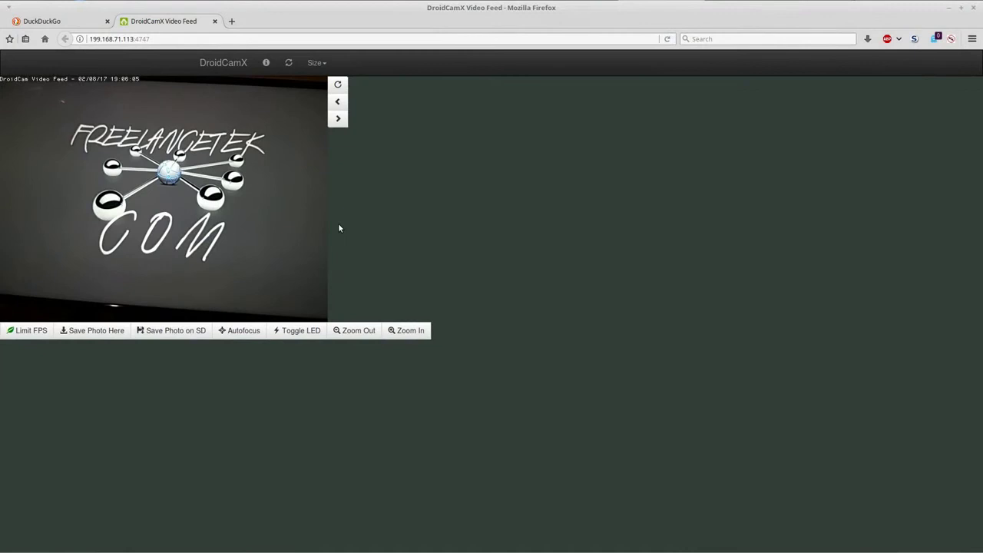
- Set the size of the DroidCamX video feed in Firefox to 720p
left_click(317, 63)
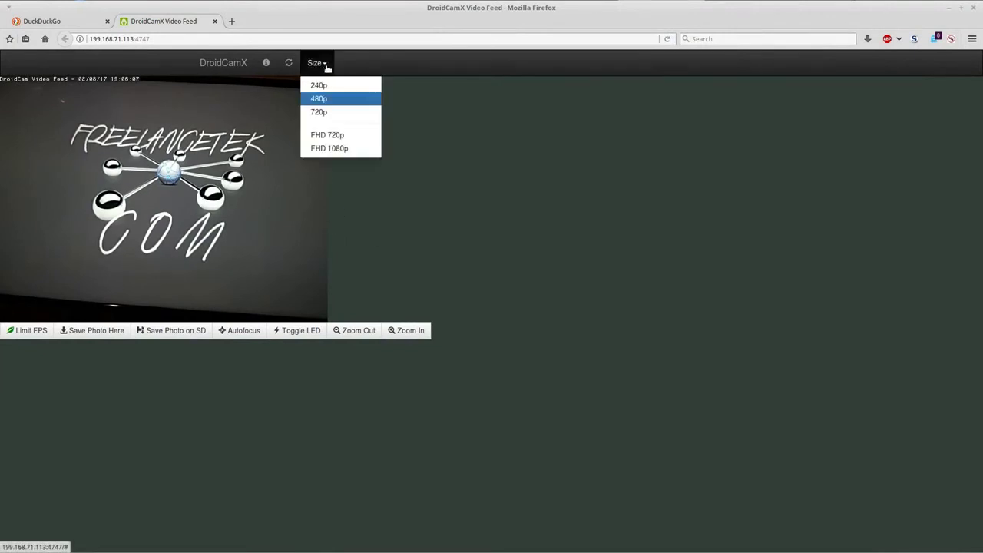
left_click(327, 111)
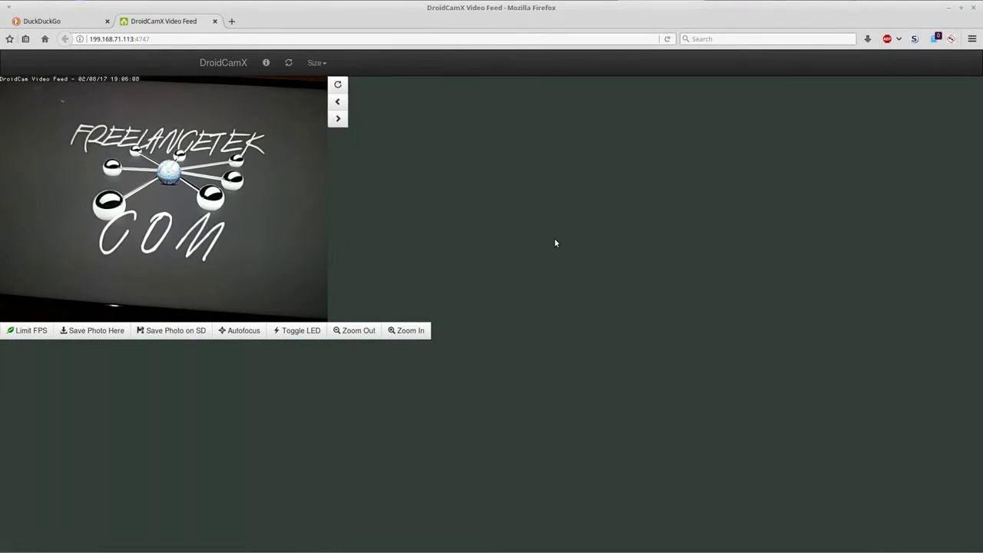